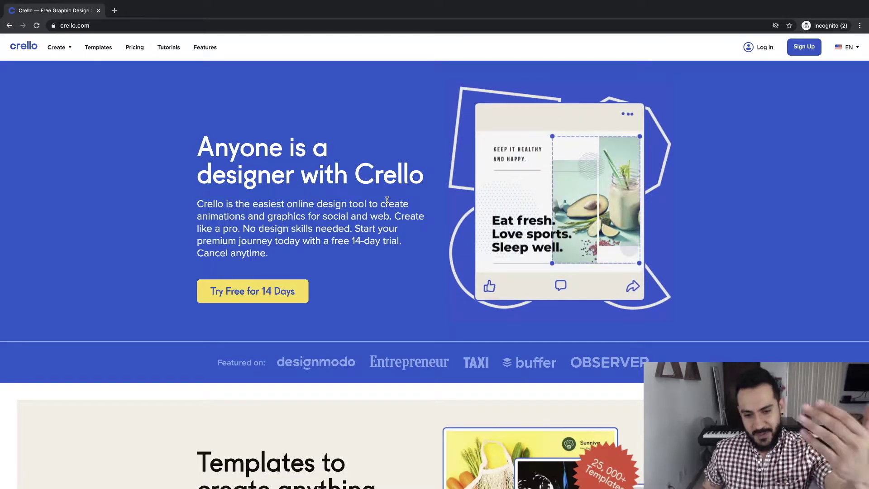
Step: Look over the Crello landing page and the finished burger advert in the open Facebook post design
scroll(387, 200, "down", 20)
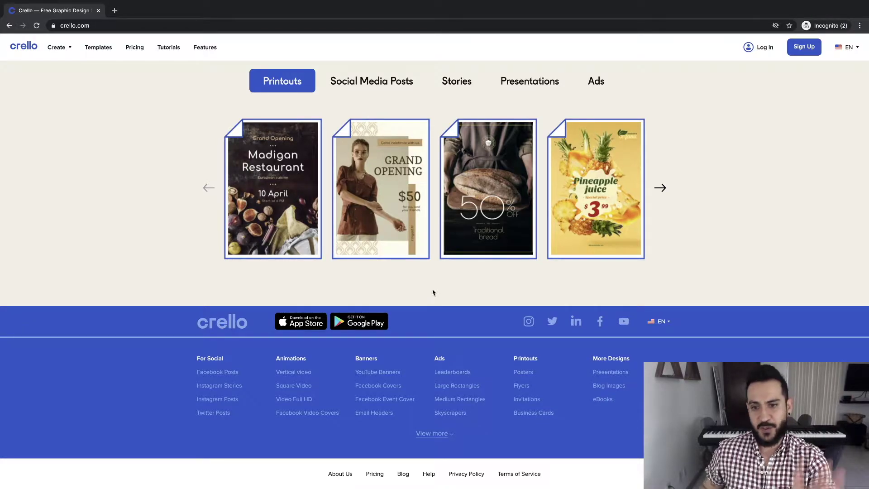
scroll(434, 285, "up", 1)
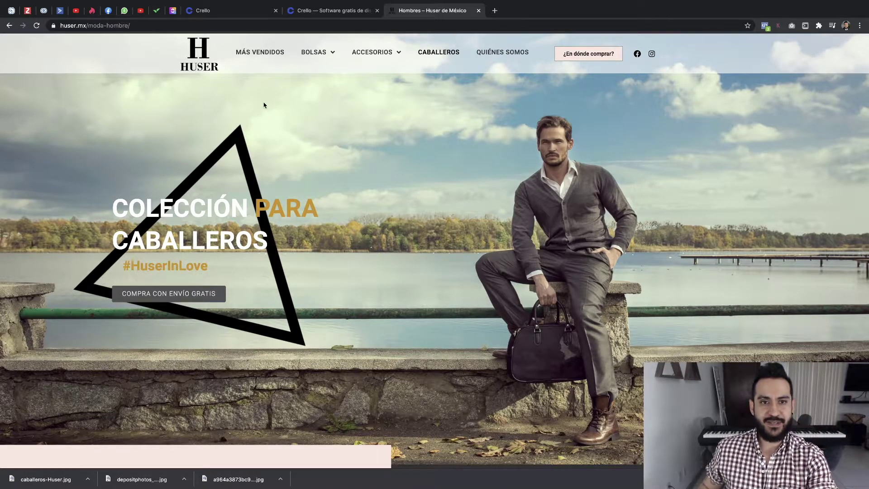
left_click(312, 11)
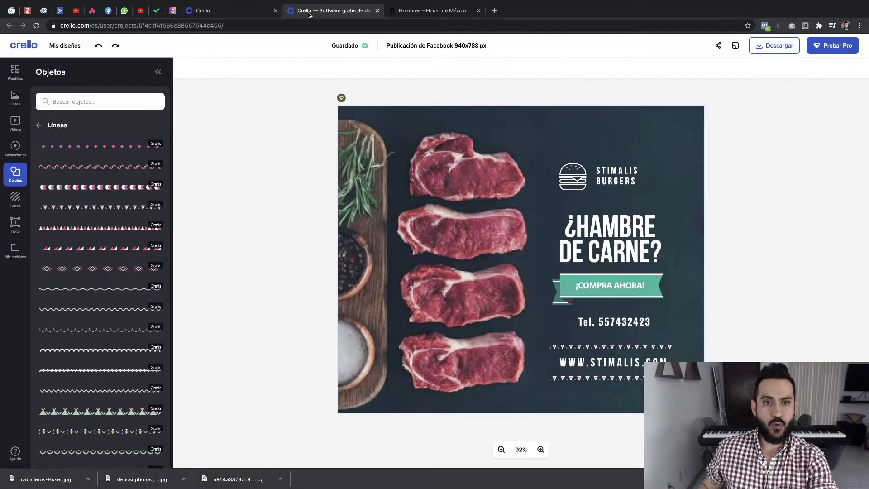
Step: Browse the design formats on the Crello home page and start a blank 940 × 788 px Facebook post
left_click(211, 12)
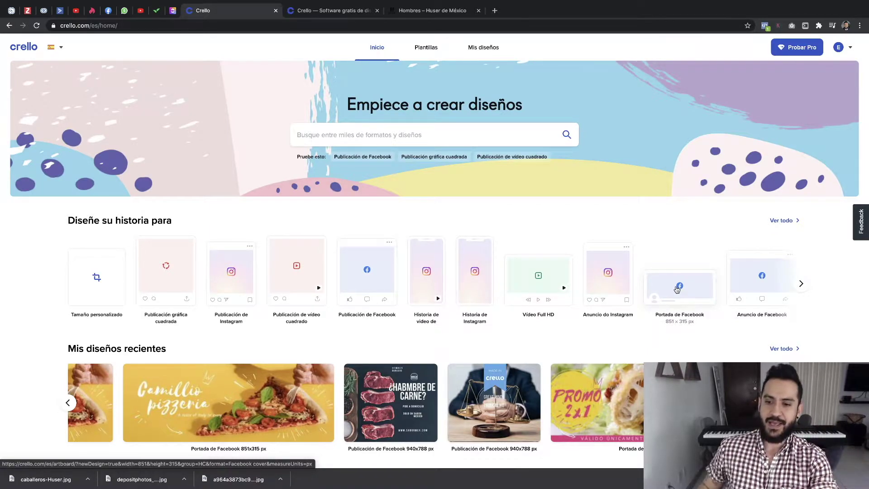
left_click(801, 284)
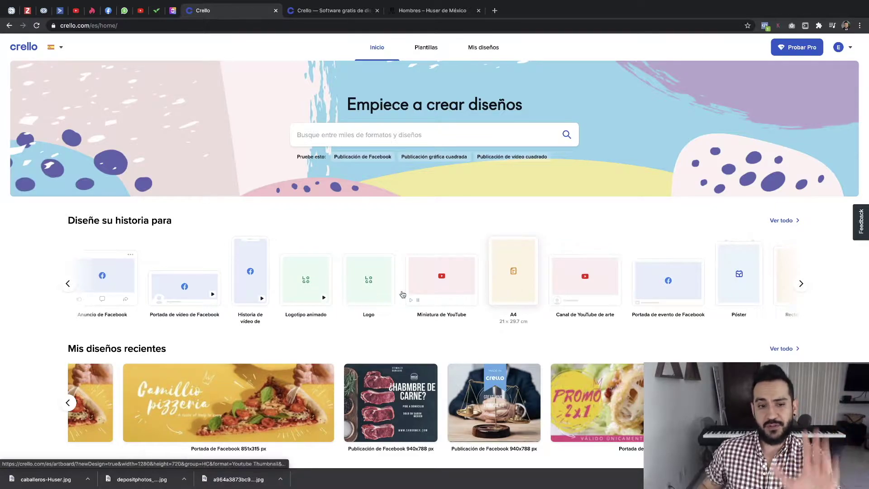
left_click(68, 284)
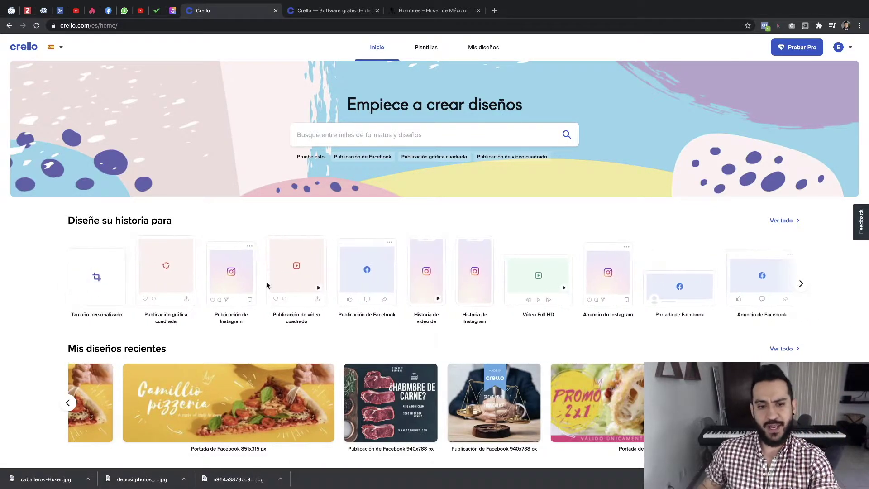
left_click(378, 270)
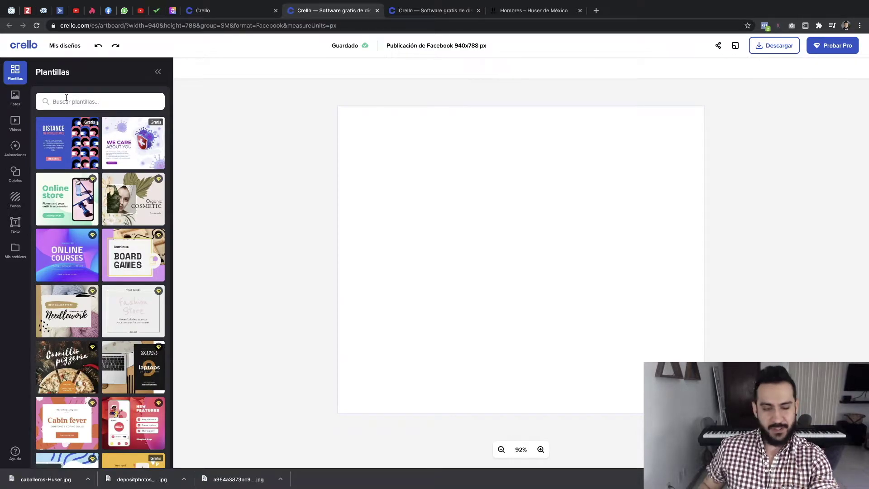
Step: Examine the Premium, Stock and free photo collections, the video library and the animation categories
left_click(15, 97)
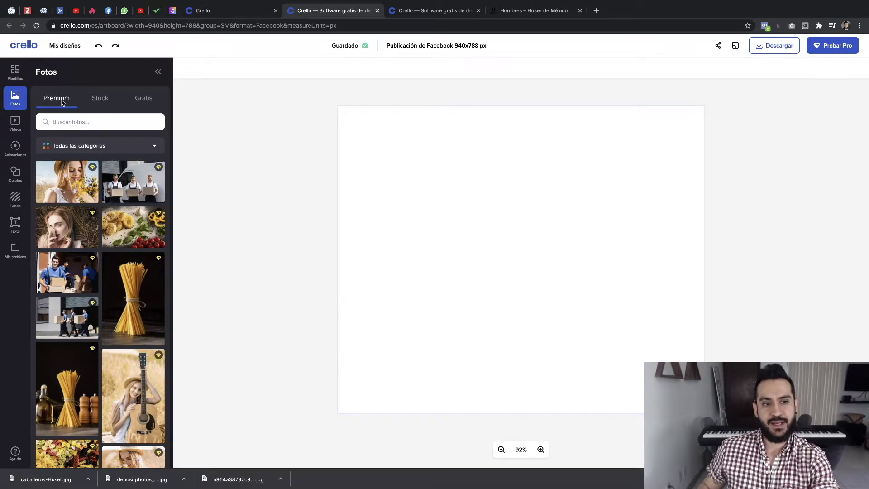
left_click(101, 99)
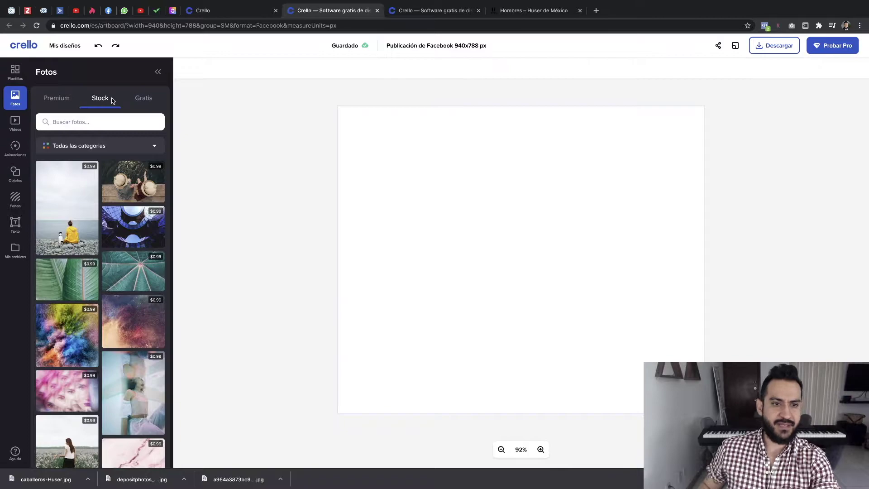
left_click(144, 98)
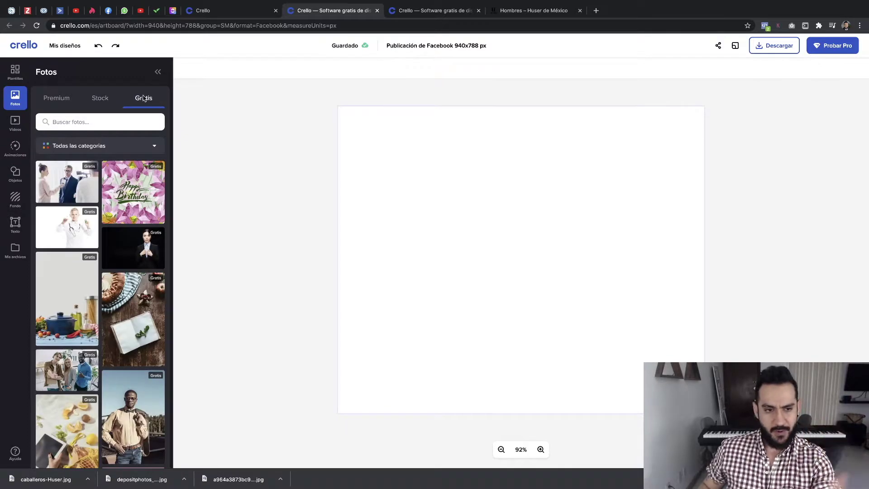
left_click(16, 125)
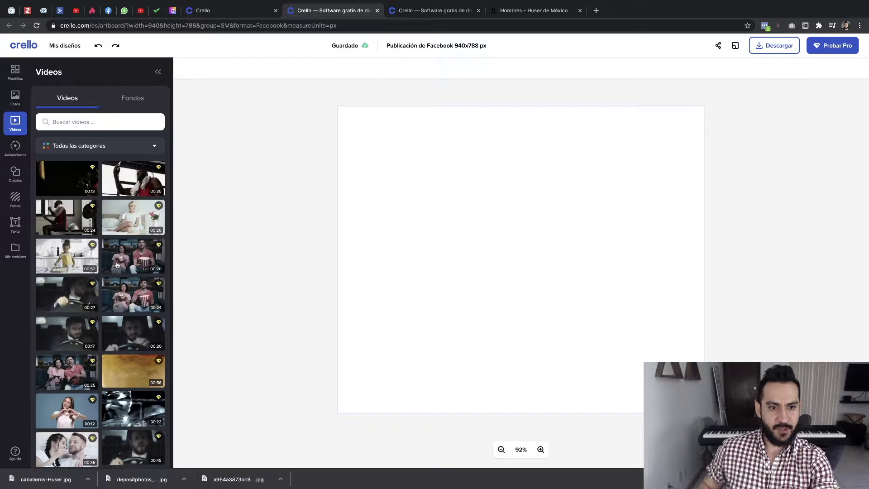
left_click(15, 145)
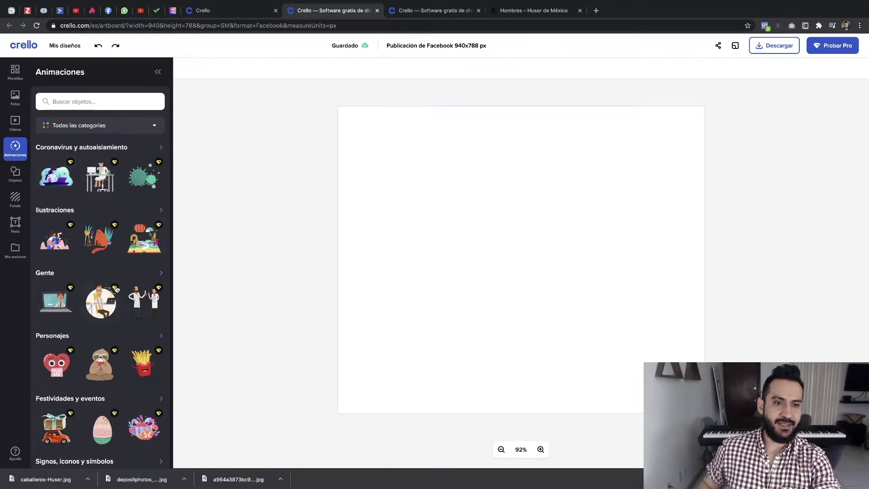
scroll(115, 289, "down", 4)
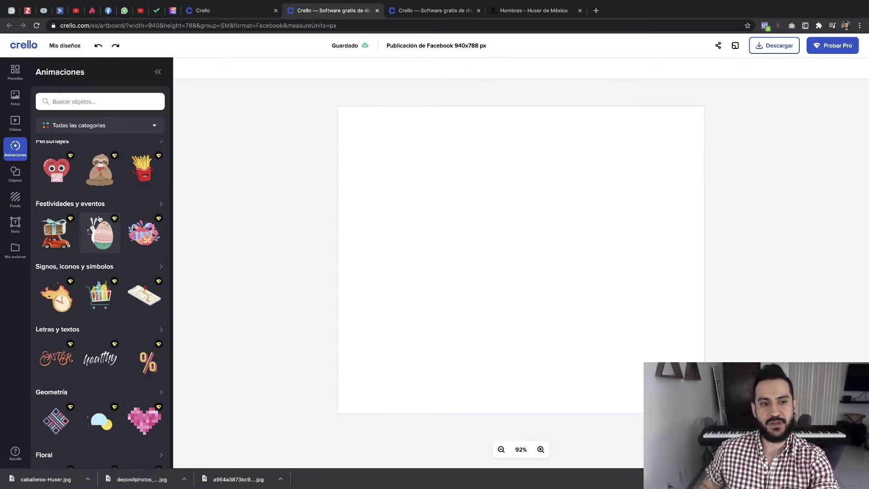
scroll(100, 219, "up", 2)
scroll(100, 219, "up", 2)
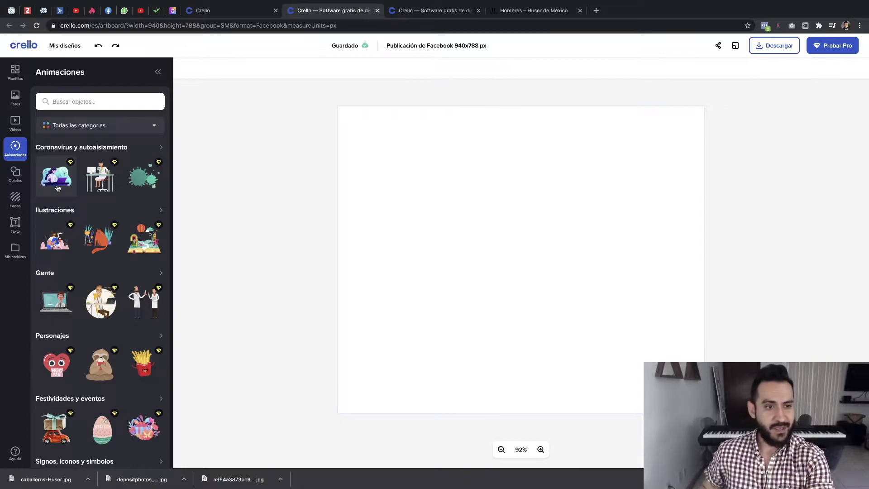
Step: Examine the object categories and the photo, pattern and colour options for backgrounds
left_click(15, 175)
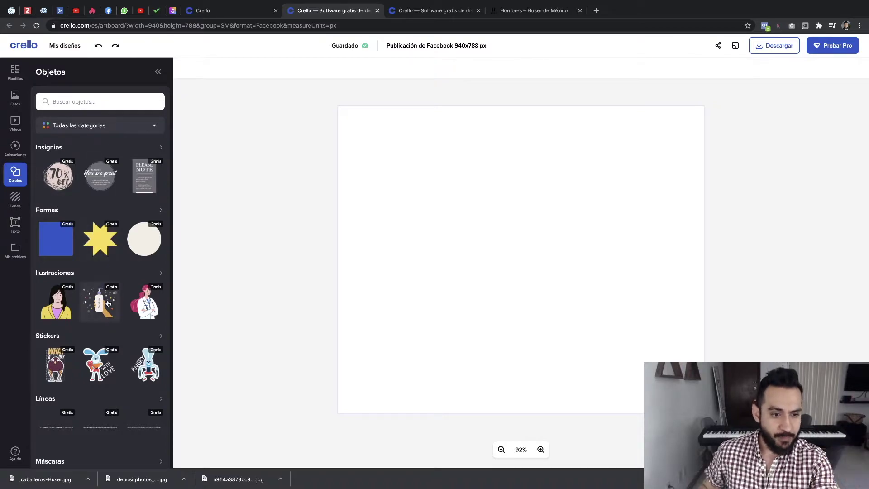
scroll(109, 301, "down", 3)
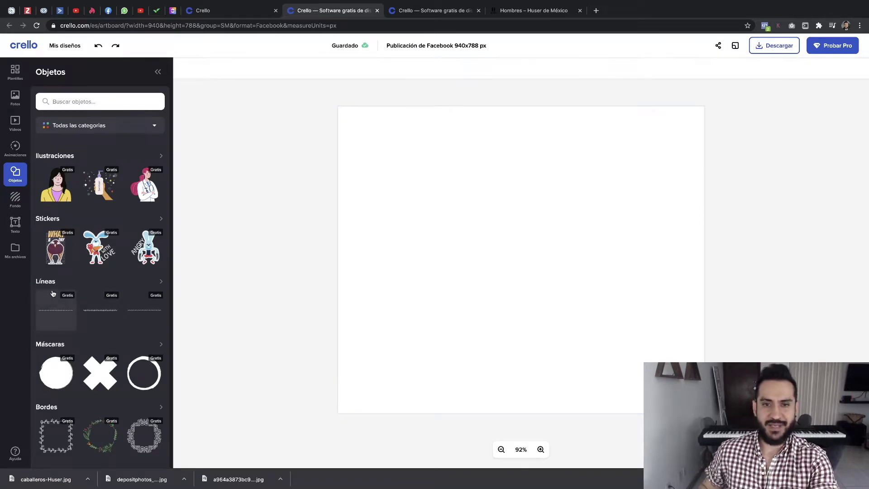
left_click(16, 202)
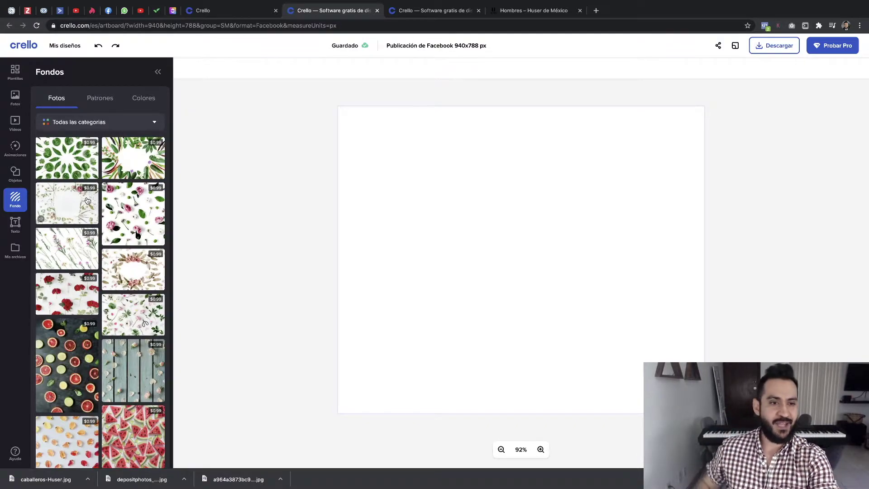
left_click(97, 99)
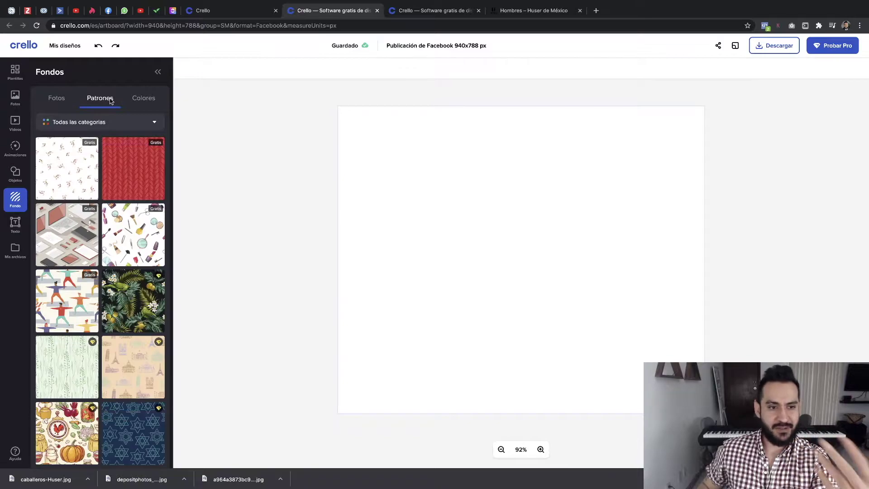
left_click(135, 99)
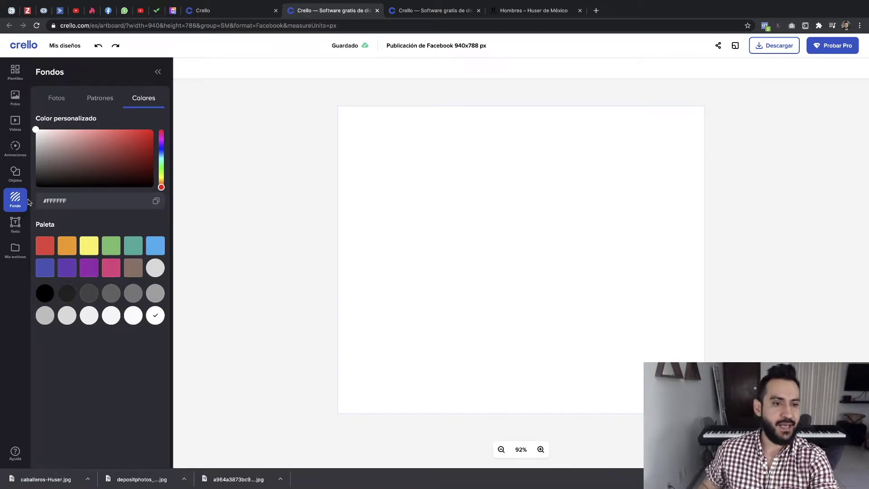
Step: Examine the ready-made text styles and the personal uploaded files
left_click(15, 222)
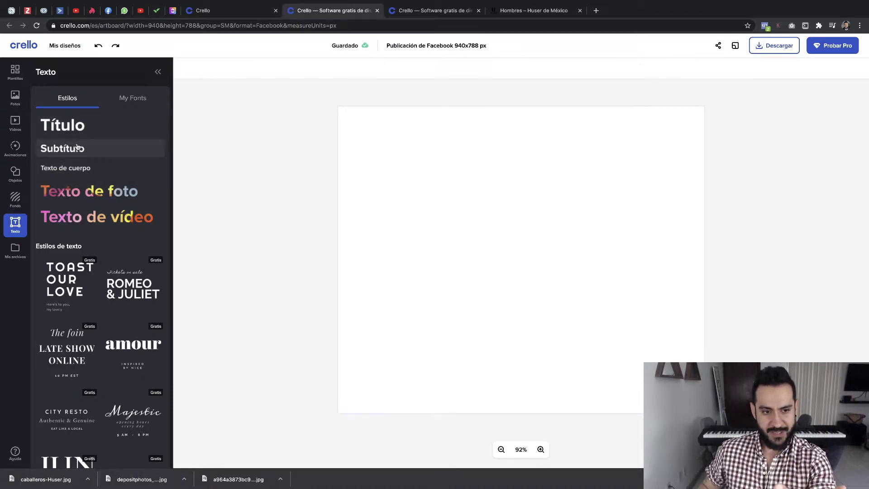
scroll(110, 170, "down", 5)
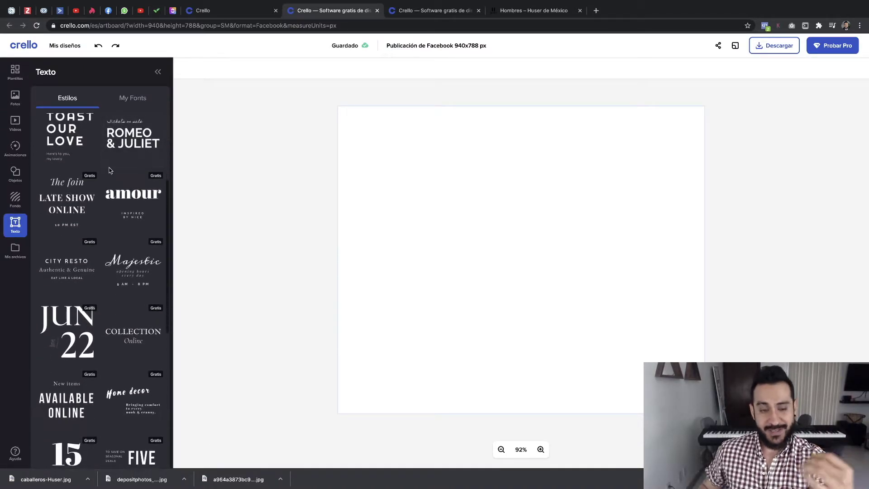
scroll(110, 170, "down", 3)
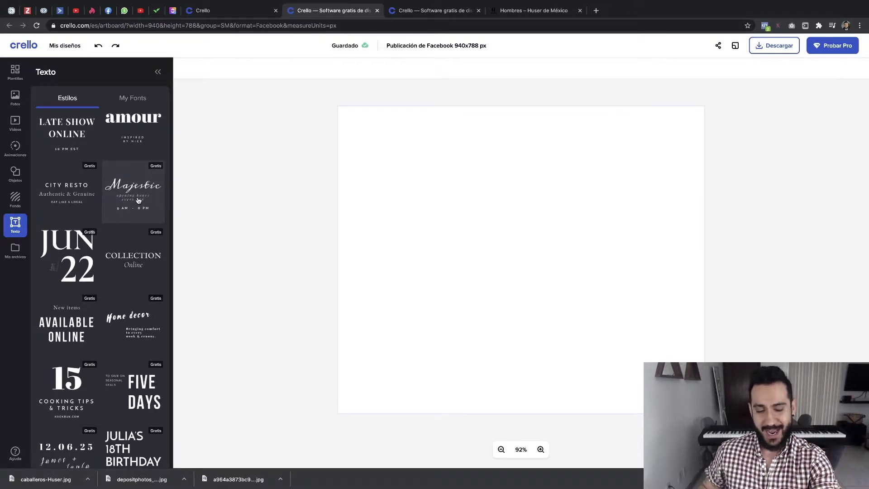
scroll(138, 200, "down", 2)
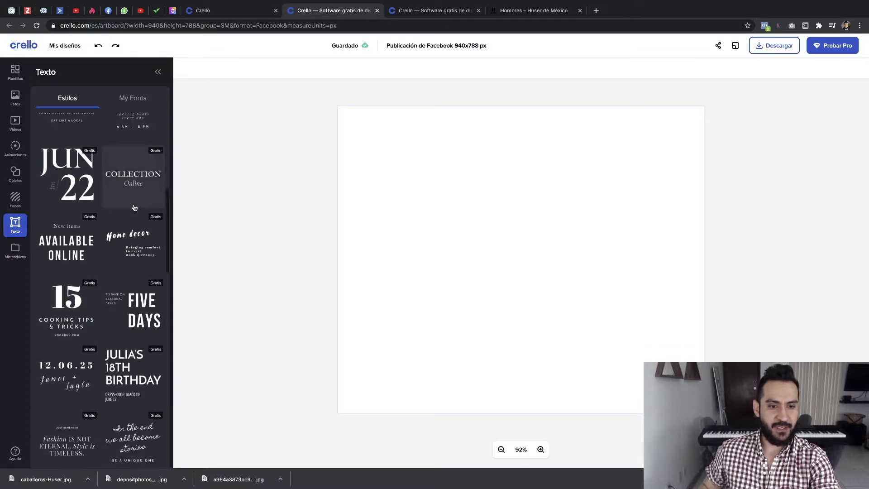
scroll(135, 204, "down", 3)
scroll(134, 207, "down", 1)
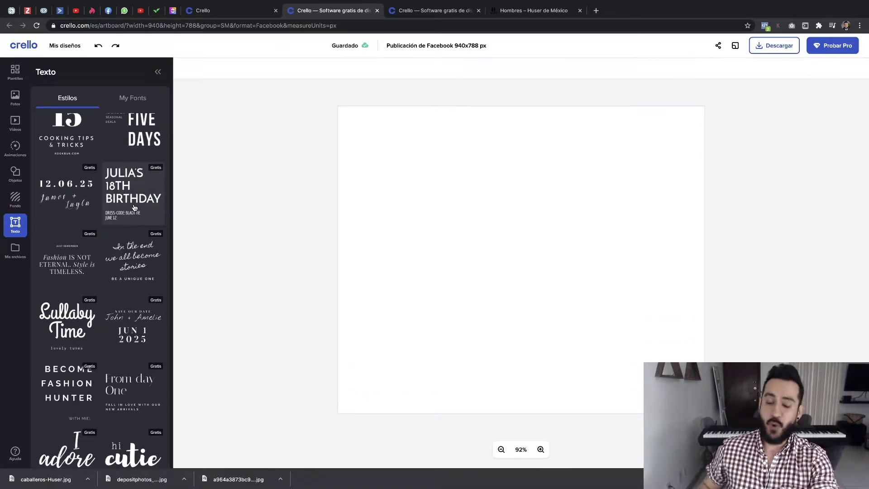
left_click(16, 250)
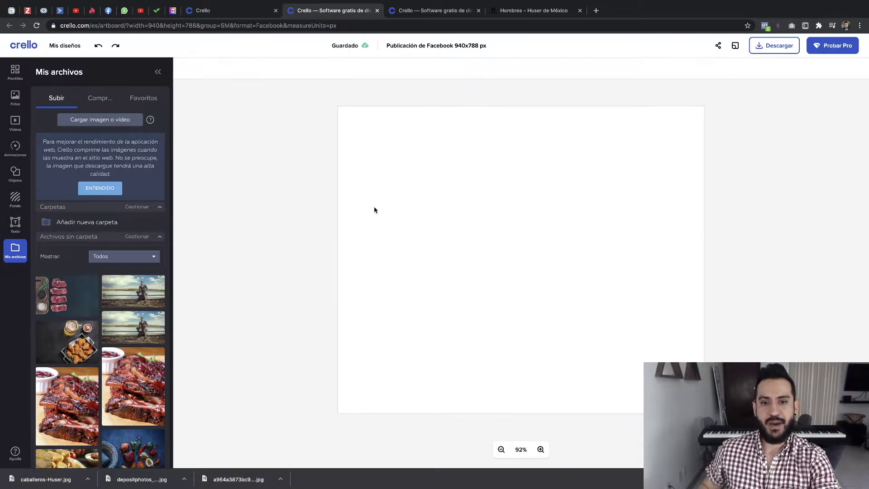
Step: Show the templates, check the Huser men's collection page for reference, and return to the blank Facebook post
left_click(15, 71)
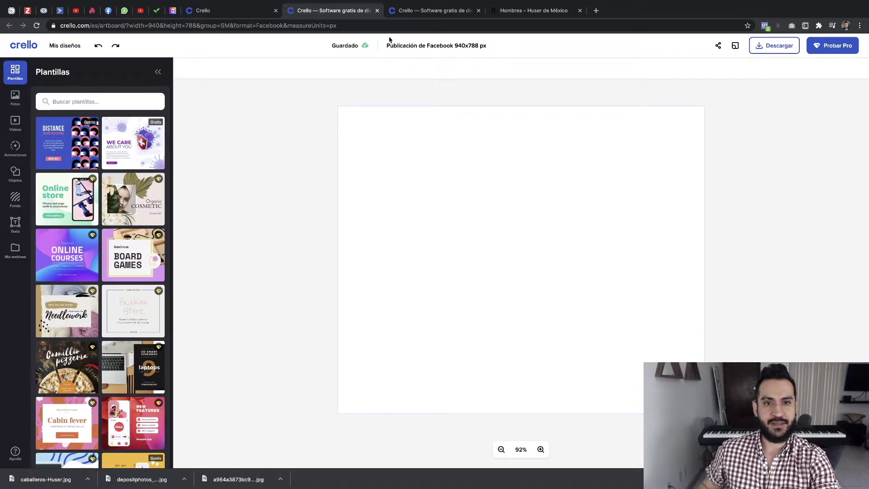
left_click(502, 11)
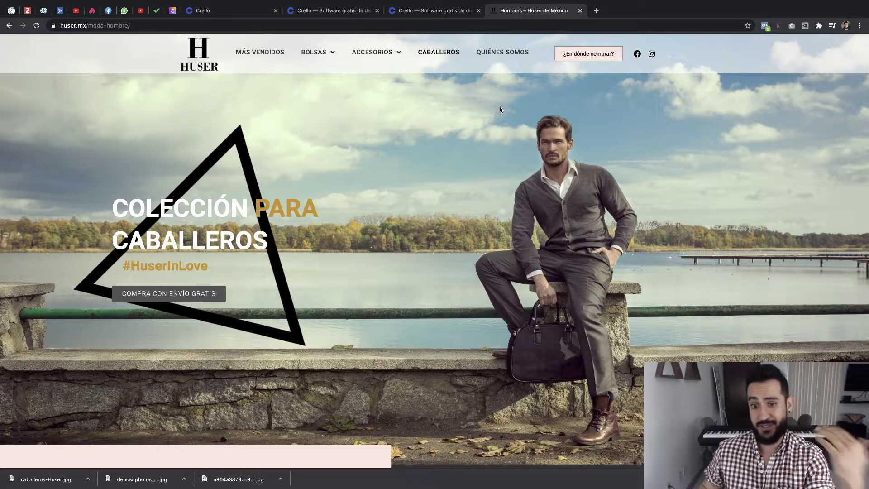
left_click(224, 14)
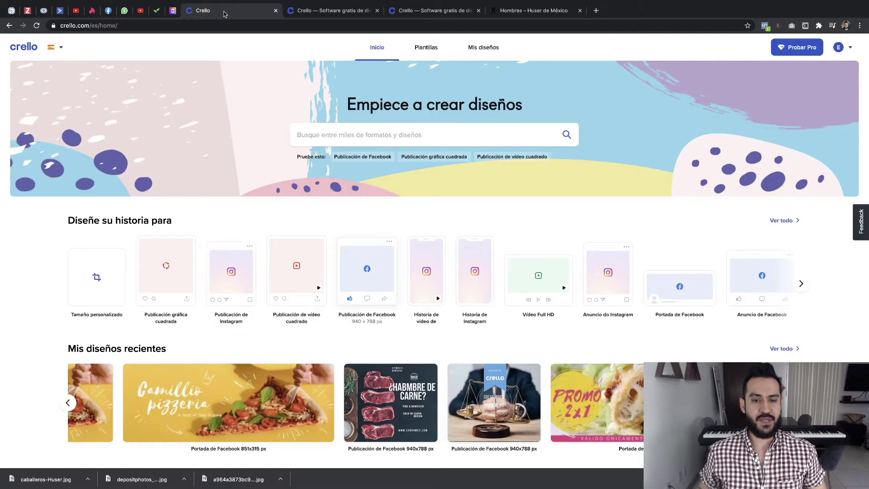
left_click(337, 10)
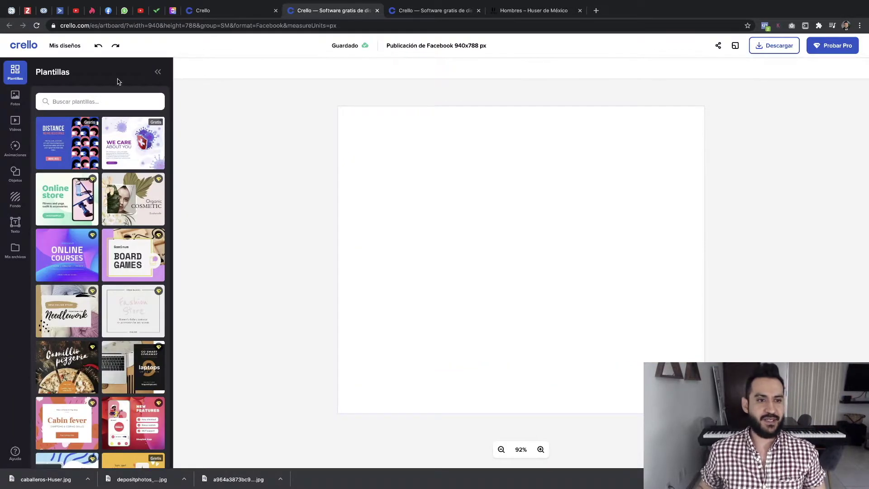
Step: Search the templates for "moda" and apply the 20% OFF high-heels template to the blank Facebook post
left_click(107, 103)
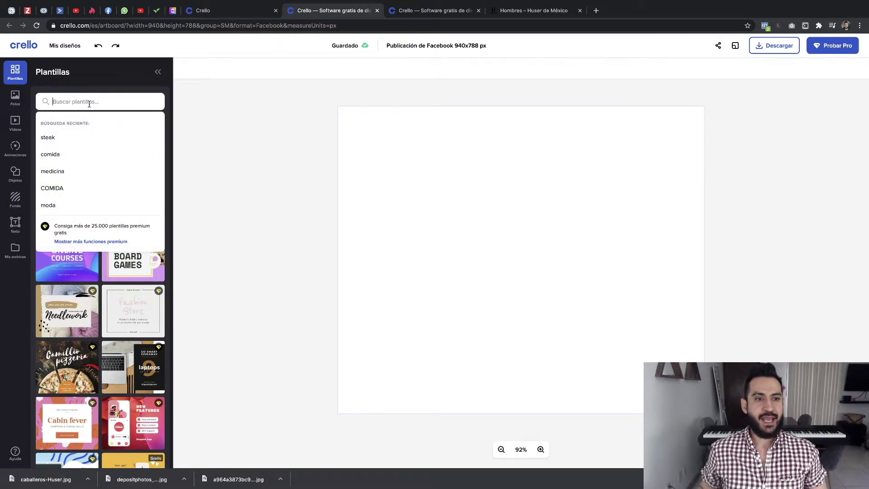
left_click(94, 90)
left_click(89, 101)
type("moda")
key("Return")
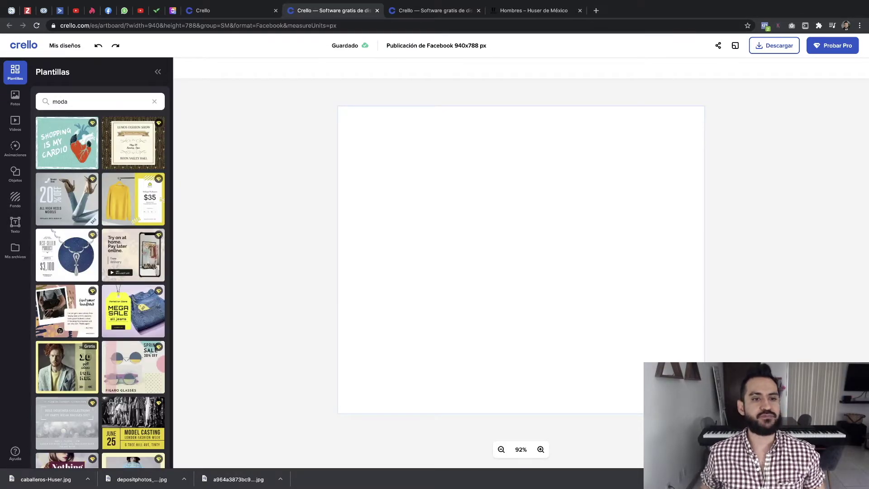
left_click(77, 194)
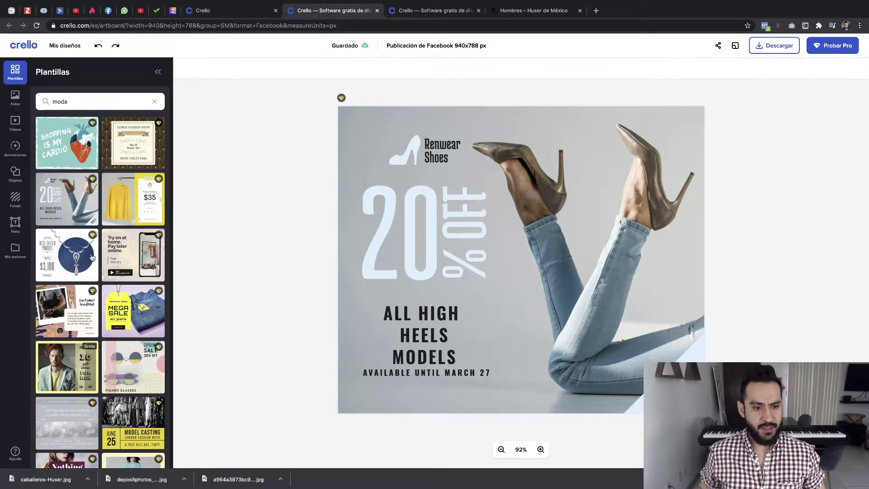
Step: Upload the image caballeros-Huser.jpg from the Crello folder to the personal files
left_click(14, 251)
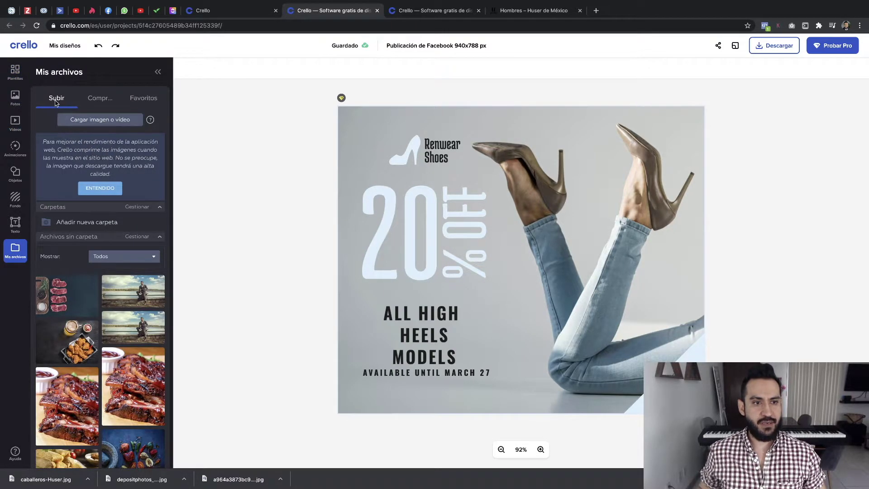
left_click(96, 120)
left_click(231, 68)
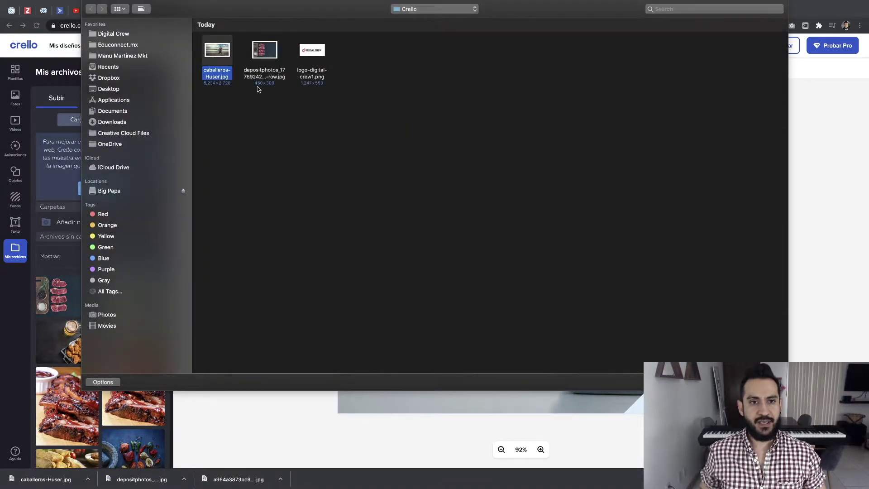
key("Return")
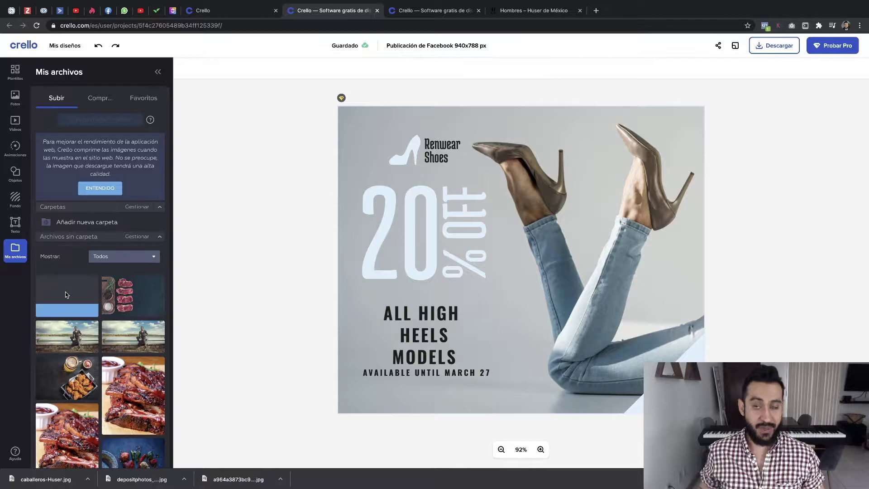
Step: Add the uploaded photo of the man on the lakeside wall and enlarge it, centred, to cover the whole canvas
scroll(84, 306, "down", 1)
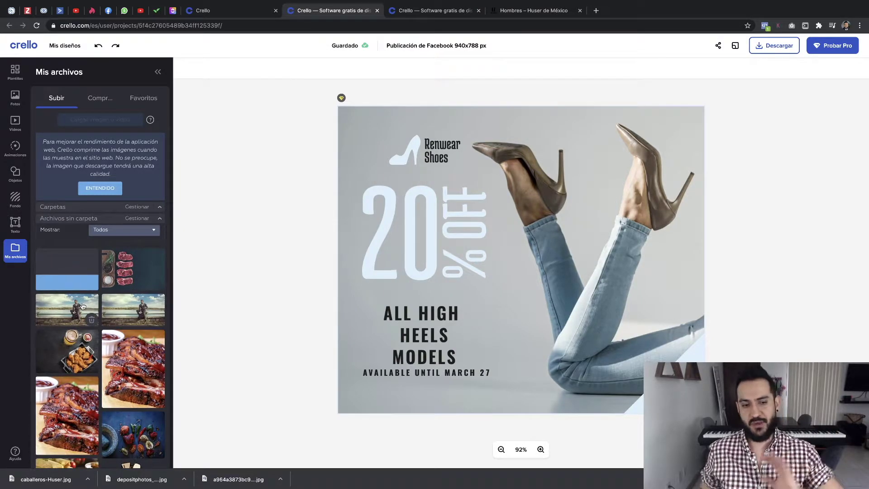
left_click(83, 305)
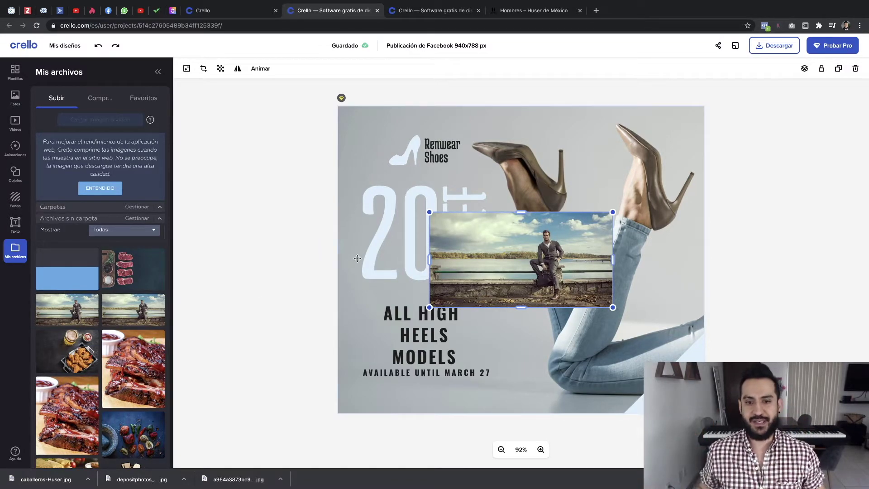
left_click_drag(479, 230, 440, 201)
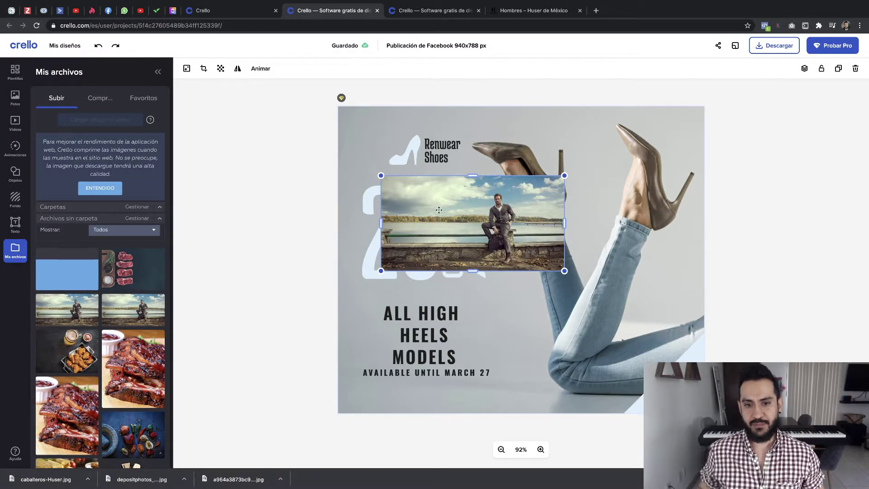
left_click_drag(469, 210, 429, 138)
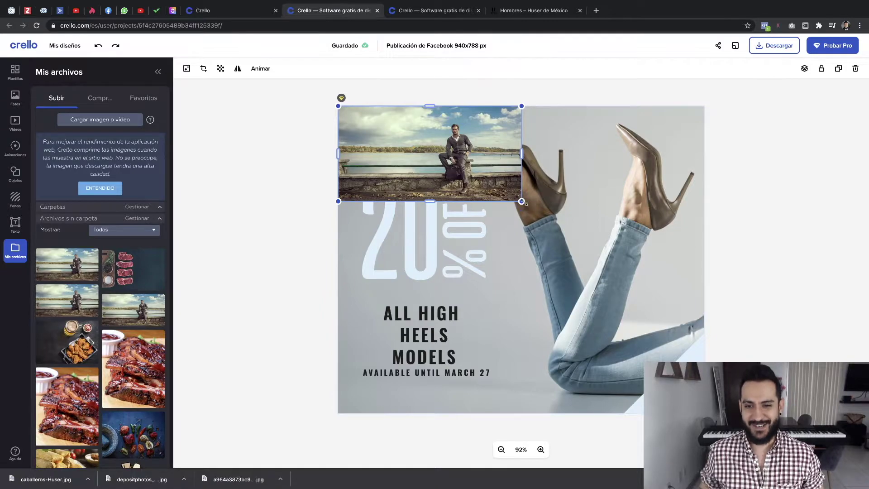
left_click_drag(522, 201, 838, 365)
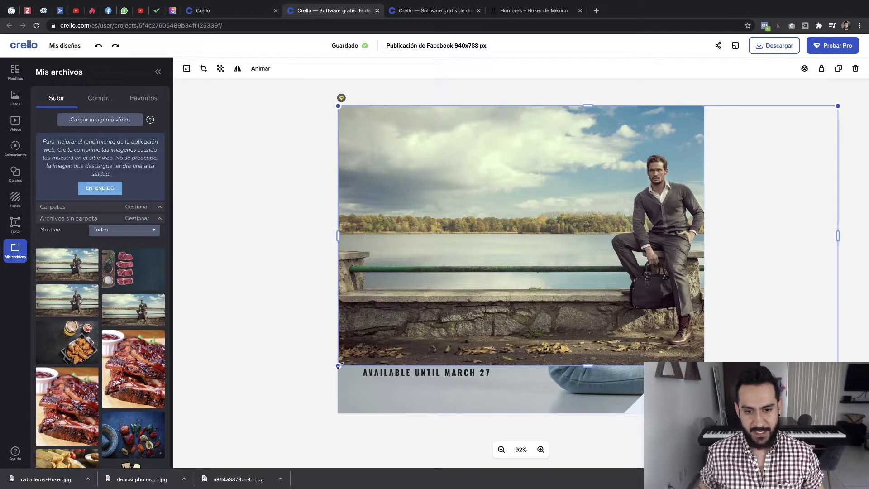
left_click_drag(339, 366, 251, 427)
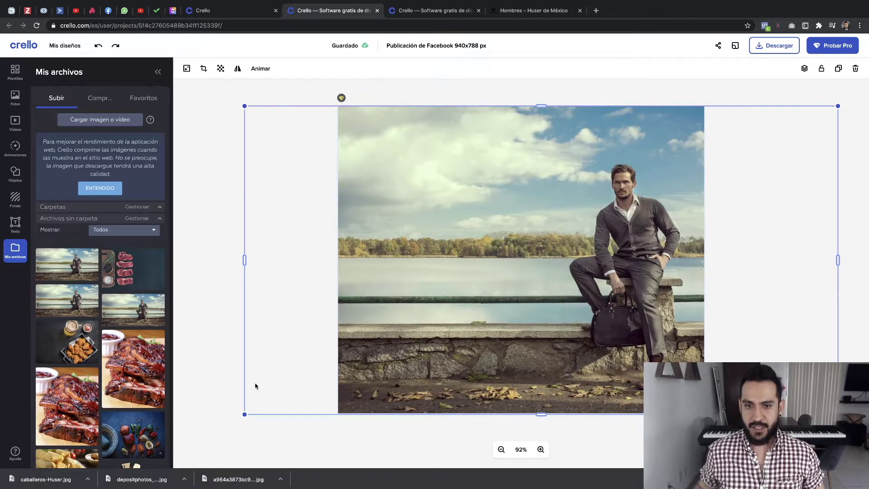
left_click_drag(264, 224, 244, 222)
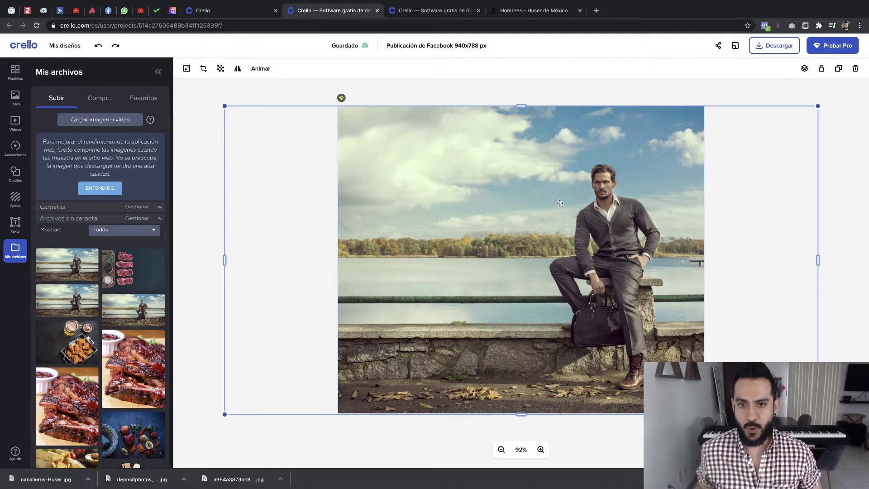
left_click(555, 103)
double_click(557, 171)
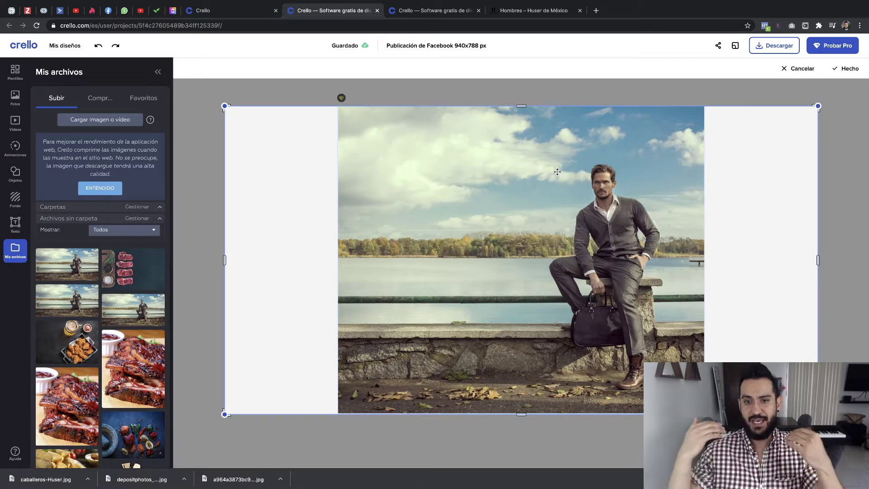
left_click(799, 68)
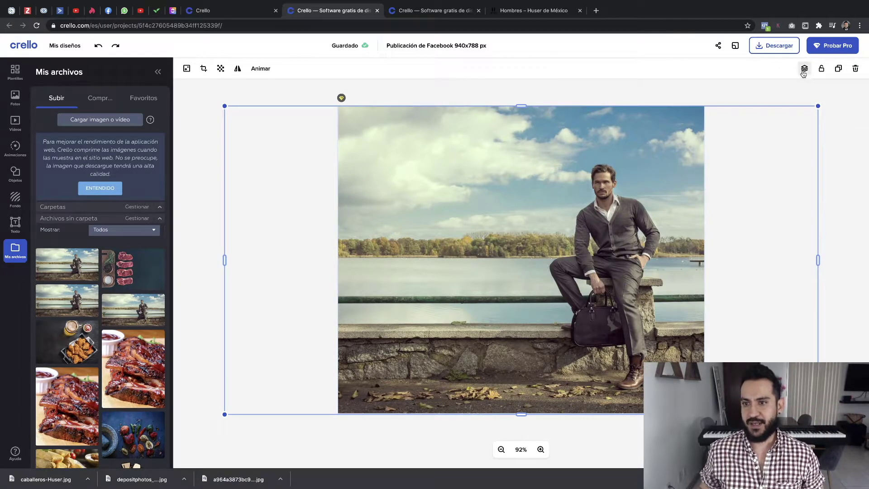
Step: Send the man's photo backward layer by layer until it lies behind all texts and shapes but above the high-heels background
left_click(805, 69)
left_click(764, 106)
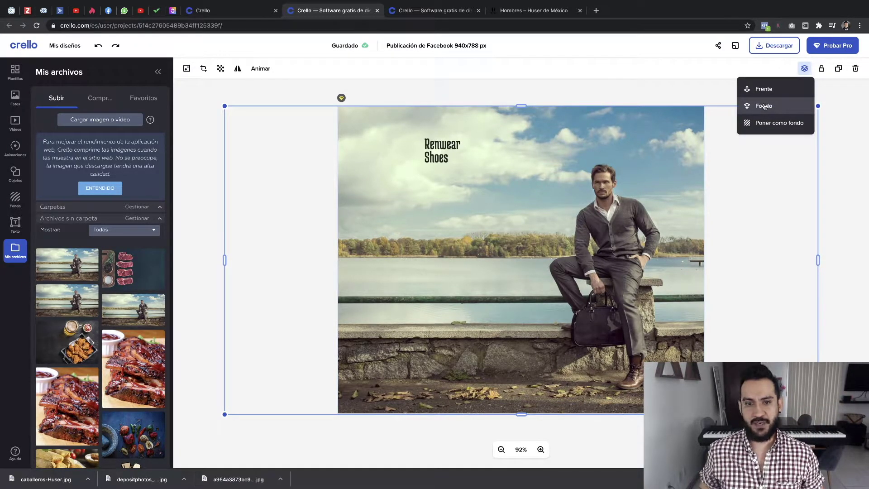
left_click(805, 69)
left_click(805, 71)
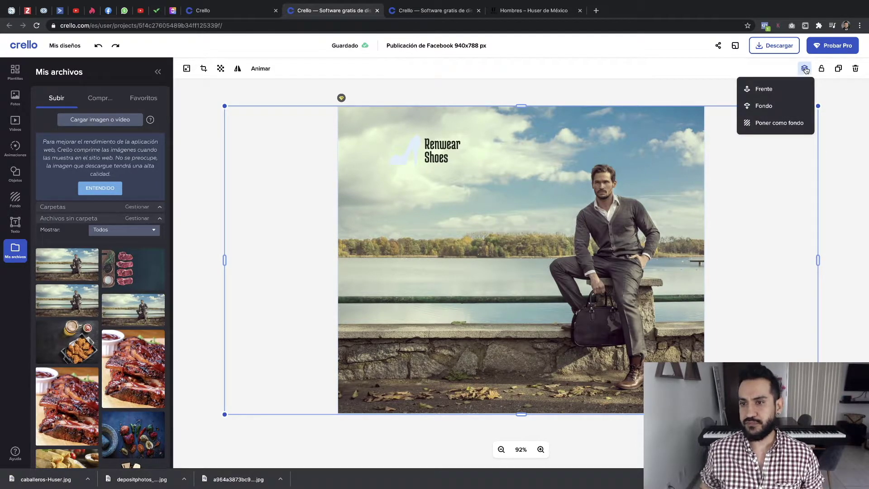
left_click(764, 107)
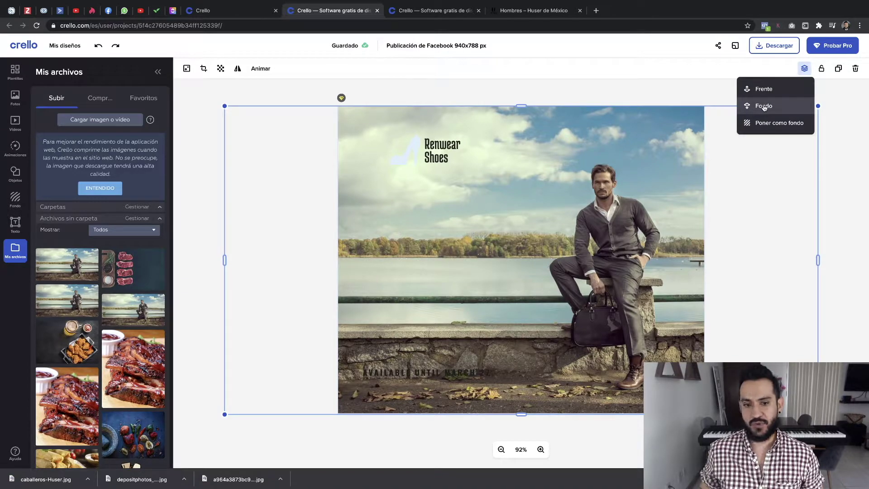
left_click(765, 107)
left_click(765, 107)
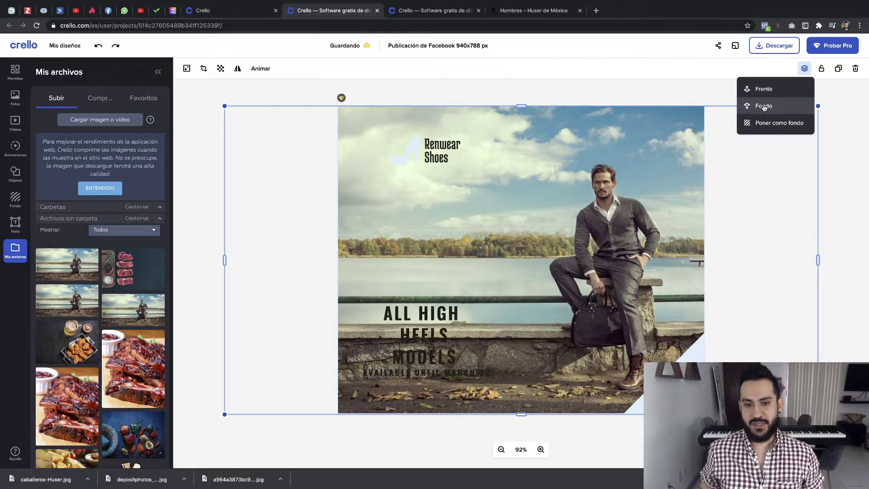
left_click(765, 107)
left_click(765, 107)
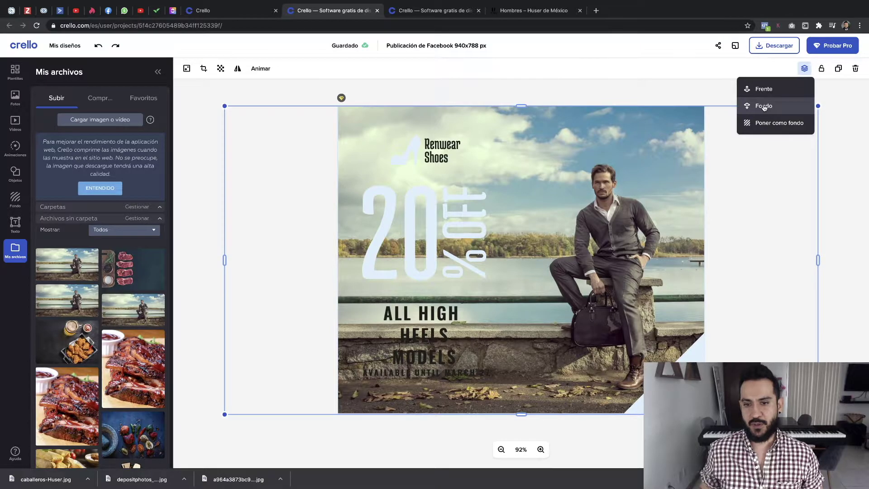
left_click(764, 107)
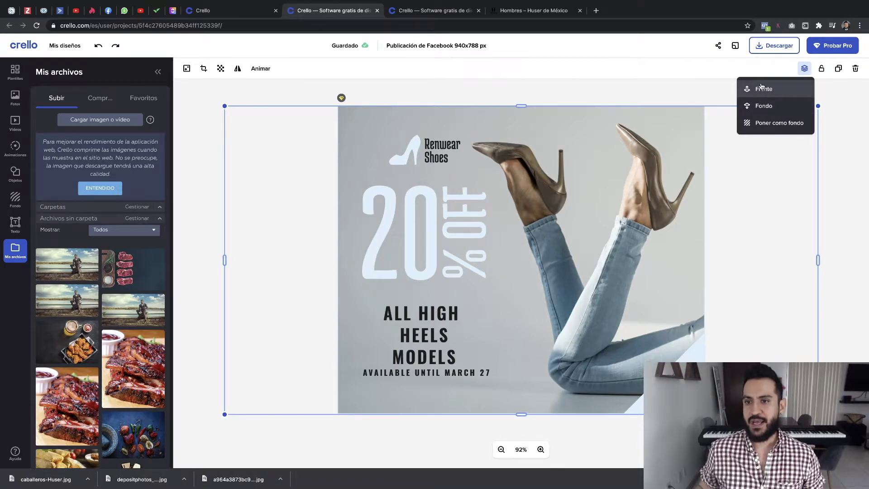
left_click(765, 90)
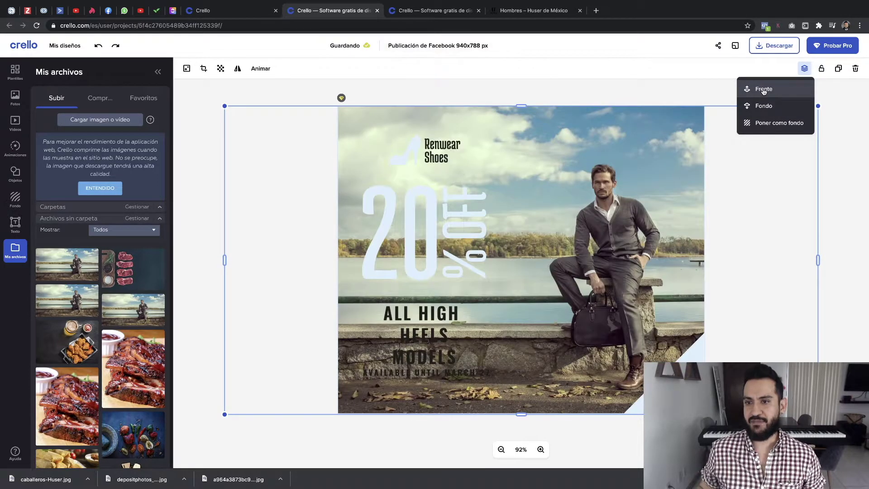
left_click(665, 87)
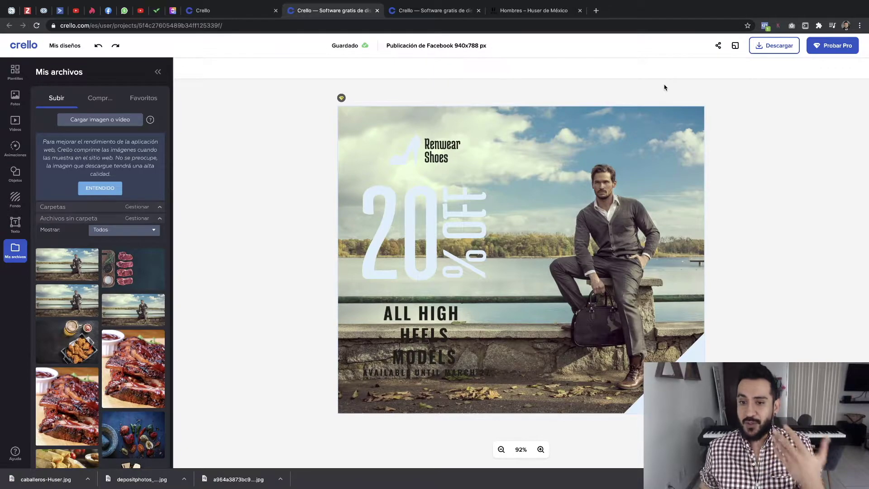
Step: Lock the man's photo in place on the canvas and deselect it
left_click(634, 137)
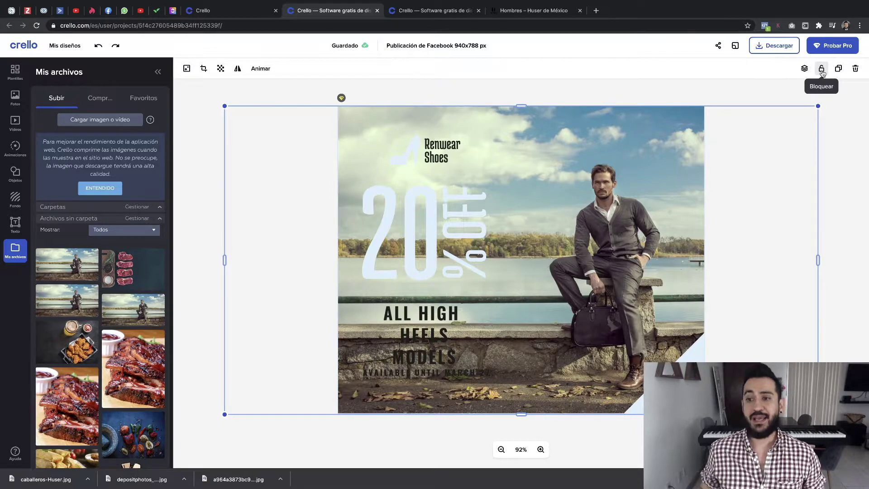
left_click(822, 69)
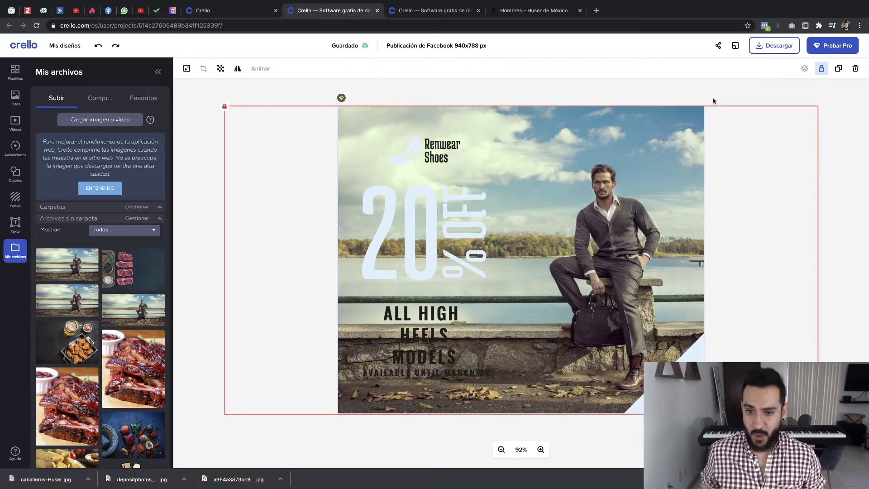
left_click(620, 107)
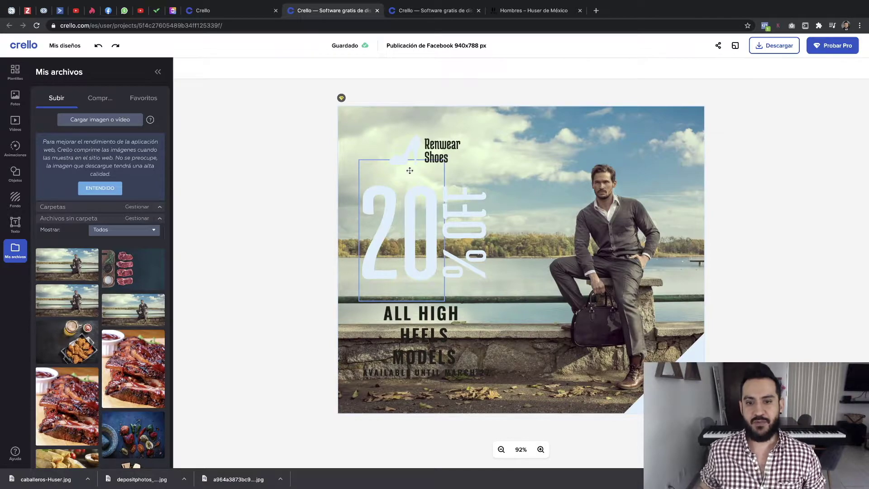
Step: Delete the shoe logo and the Renwear Shoes text beside it
left_click(410, 170)
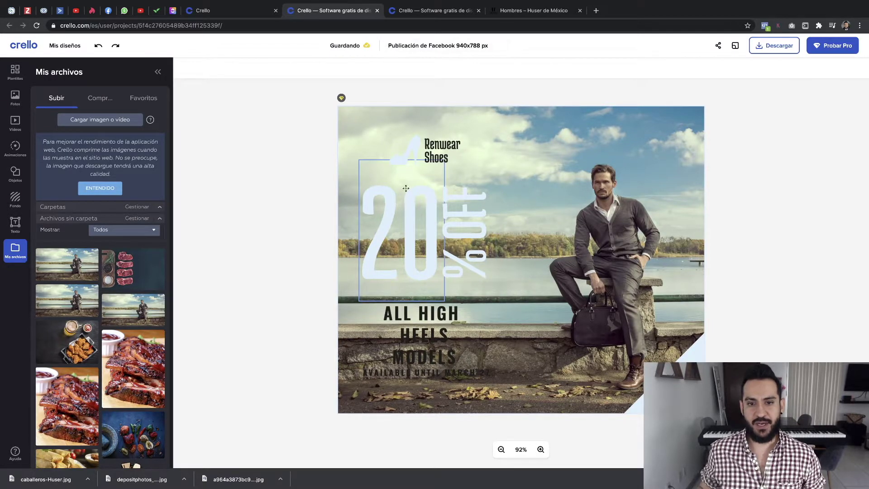
left_click(405, 146)
key("Delete")
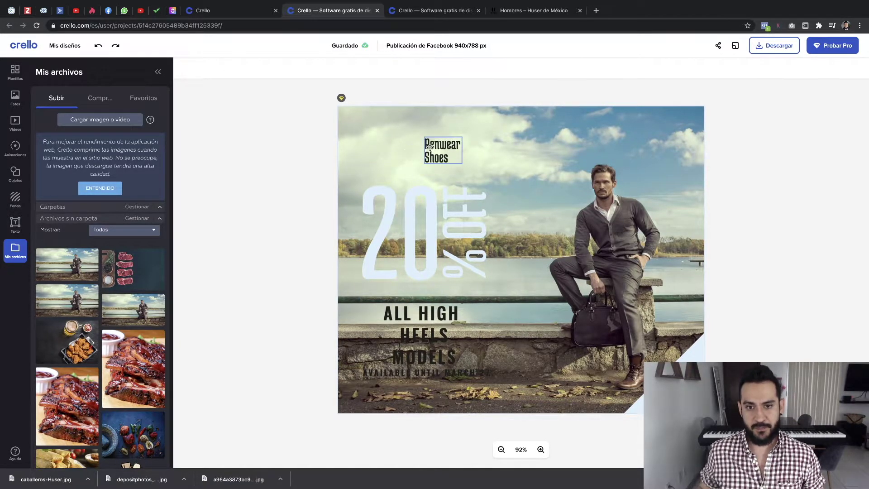
left_click(438, 146)
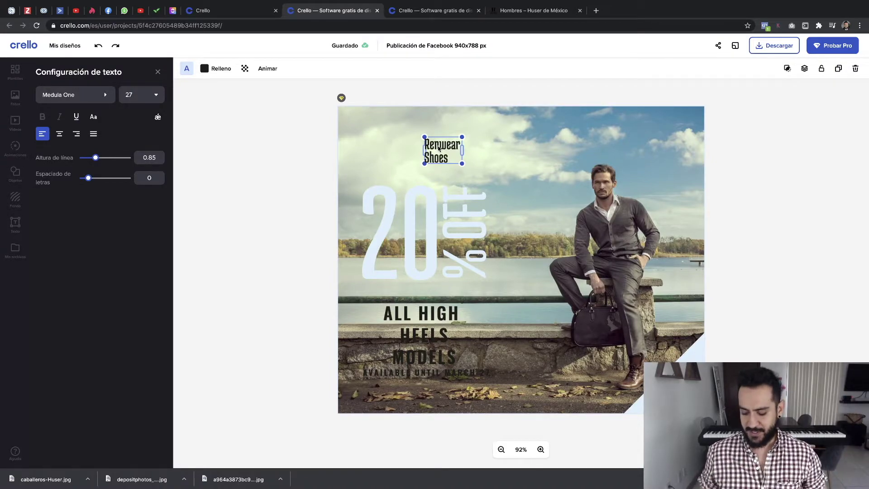
key("Escape")
Step: Delete the large 20 and the vertical % OFF text together
left_click(410, 191)
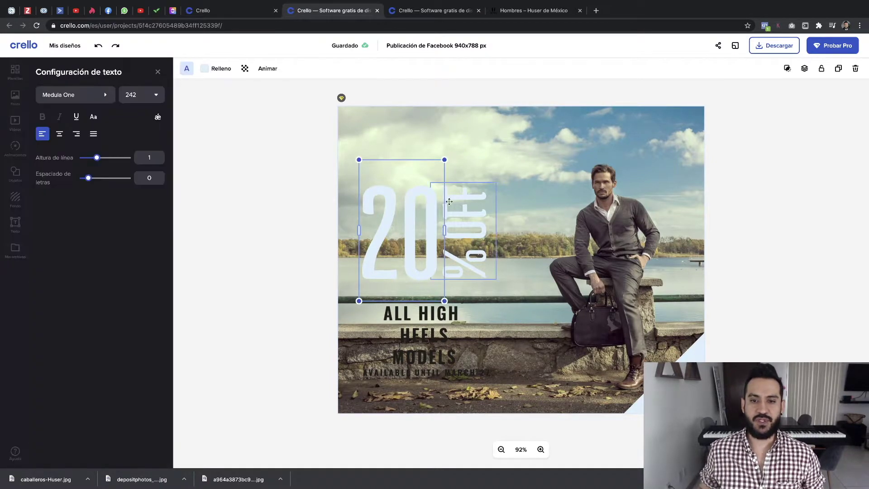
left_click(454, 218, "shift")
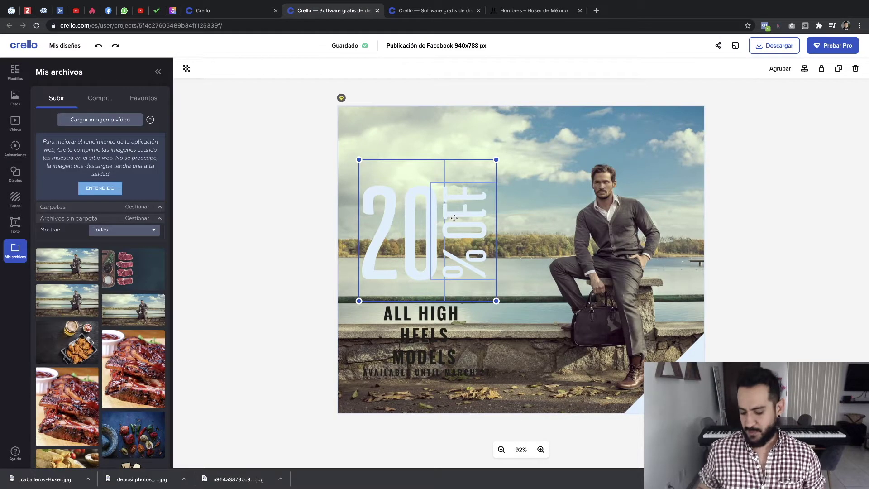
key("Delete")
Step: Move the ALL HIGH HEELS MODELS heading up into the sky area and place the AVAILABLE UNTIL MARCH 27 line just below it
left_click_drag(428, 335, 423, 171)
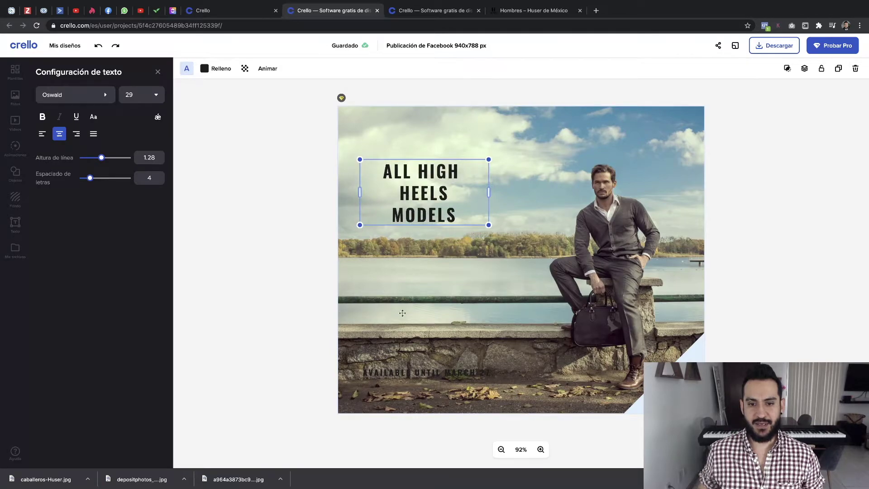
left_click_drag(420, 376, 422, 240)
left_click(258, 231)
Step: Left-align the heading text, line its box up with the left edge of the availability line, and move both texts slightly higher
left_click(444, 173)
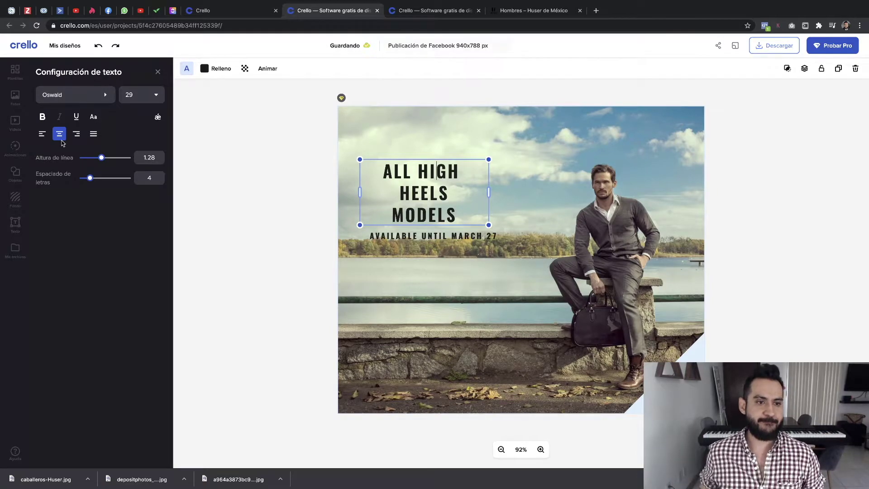
left_click(41, 135)
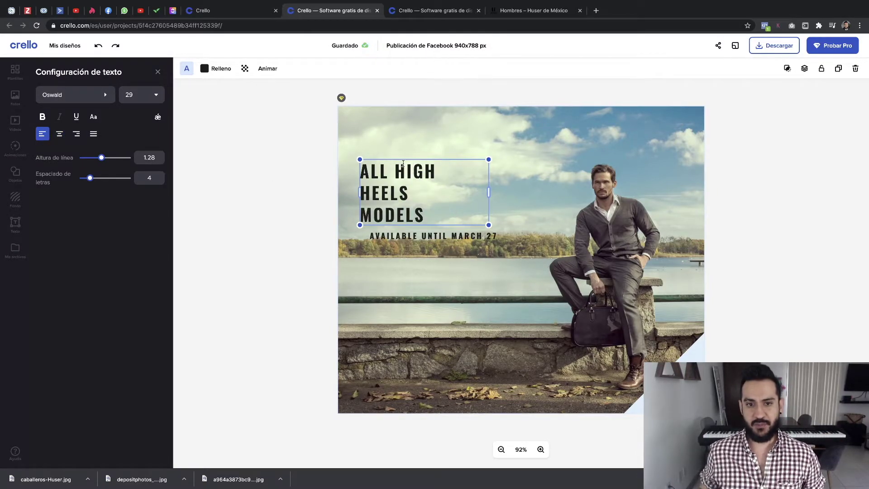
left_click_drag(398, 160, 408, 157)
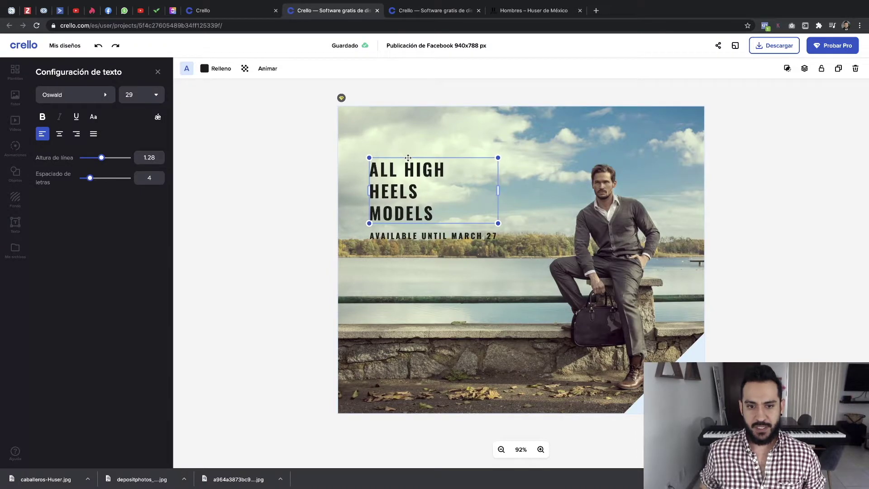
left_click(414, 235, "shift")
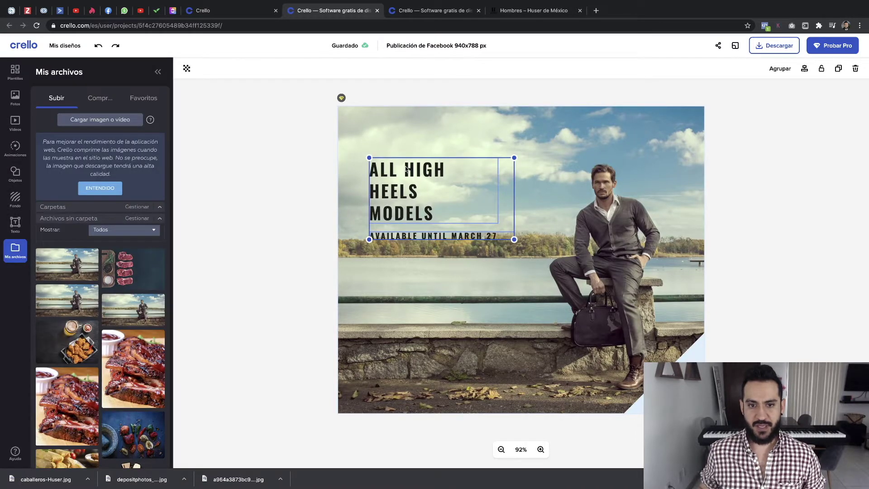
left_click_drag(408, 159, 407, 145)
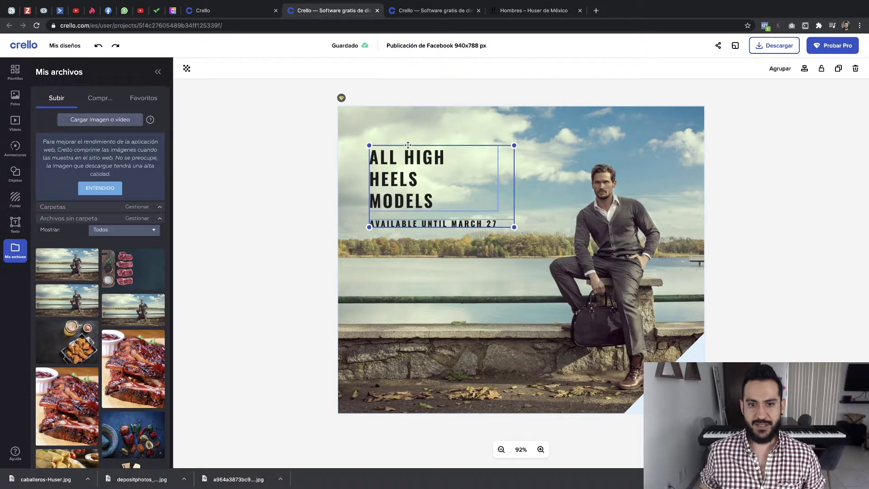
left_click(224, 166)
Step: Replace the ALL HIGH HEELS MODELS heading text with MODA PARA HOMBRES
left_click(427, 200)
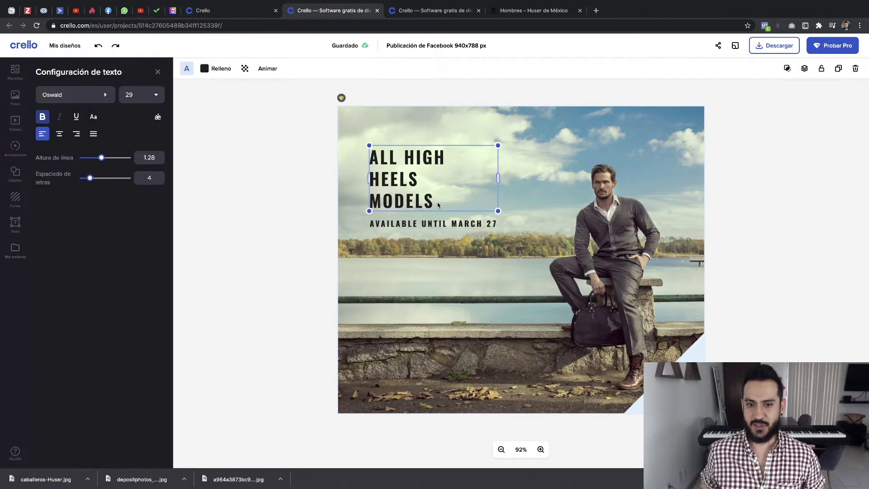
double_click(427, 200)
left_click(441, 199)
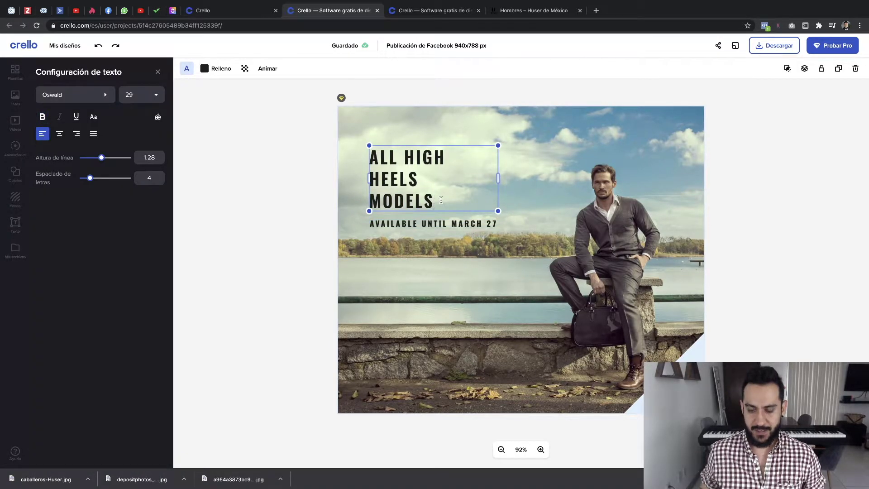
key("BackSpace")
key("BackSpace")
key("BackSpace")
key("BackSpace")
key("BackSpace")
key("BackSpace")
key("BackSpace")
key("BackSpace")
key("BackSpace")
key("BackSpace")
key("BackSpace")
key("BackSpace")
key("BackSpace")
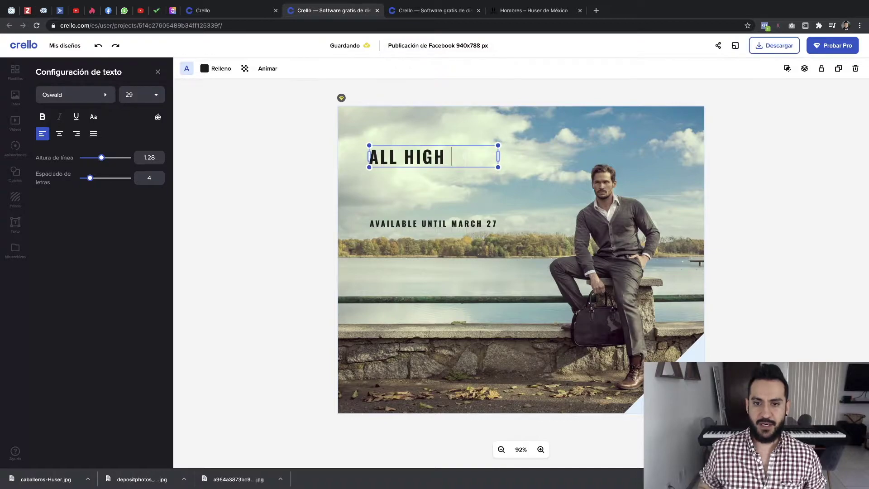
key("BackSpace")
key("BackSpace")
key("BackSpace")
key("BackSpace")
key("BackSpace")
key("BackSpace")
key("BackSpace")
key("BackSpace")
key("BackSpace")
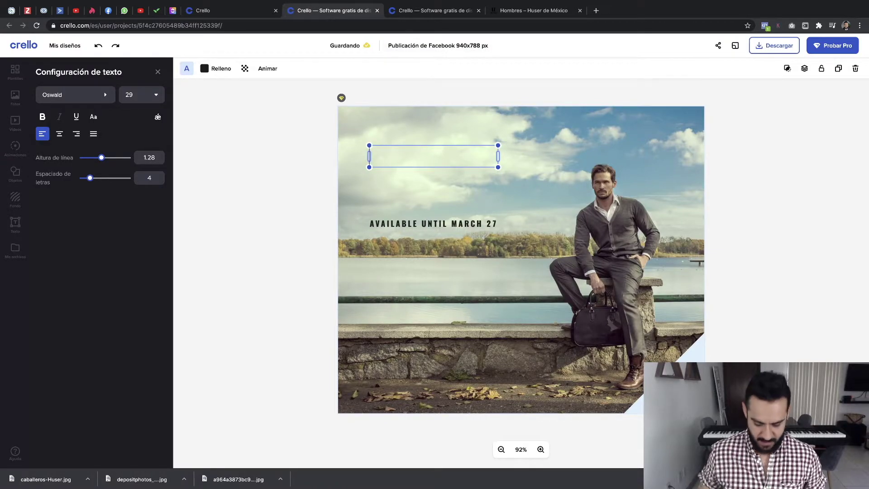
type("MODA PARA HOMBRE")
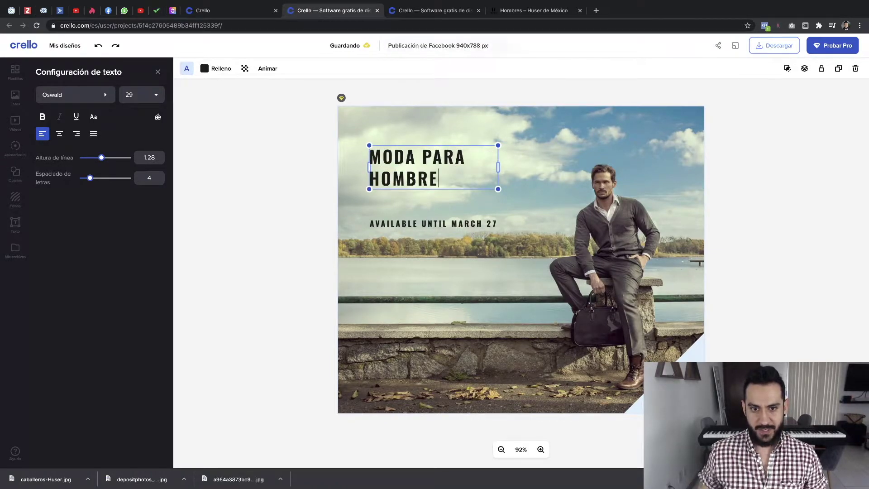
type("S")
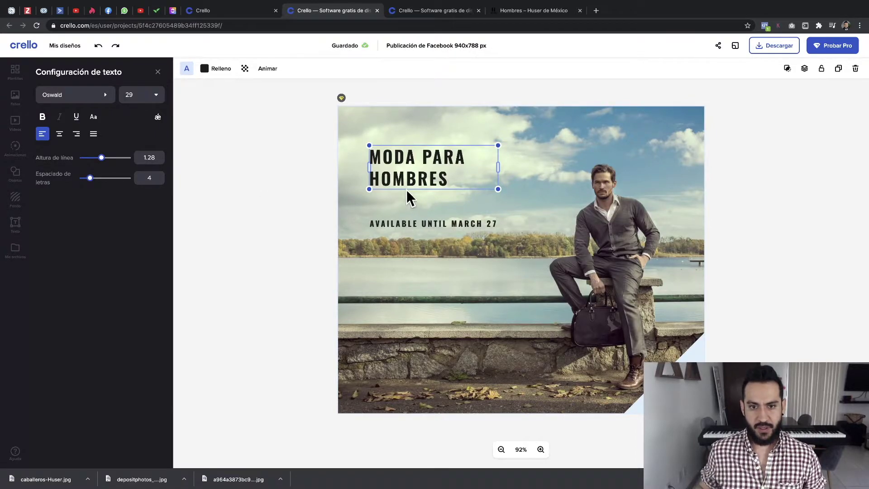
left_click(246, 157)
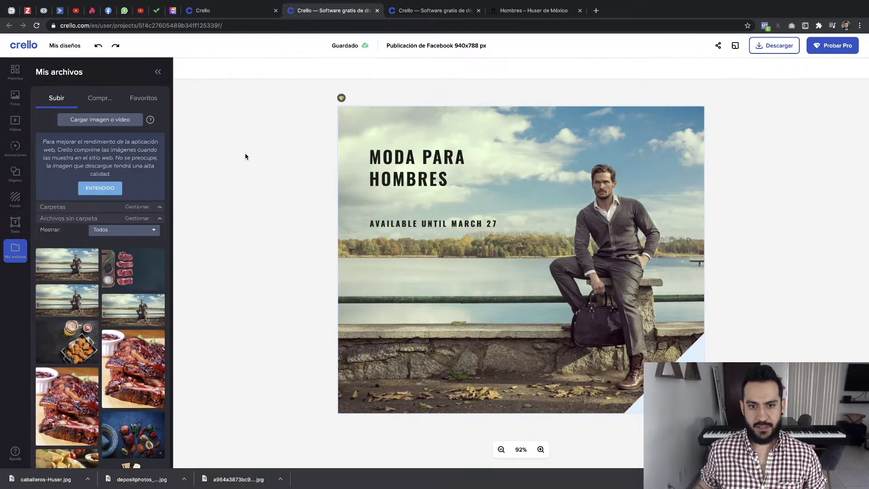
Step: Move the AVAILABLE UNTIL MARCH 27 line up to sit just below the two-line heading, keeping it left-aligned with it
left_click(417, 222)
left_click_drag(417, 222, 417, 200)
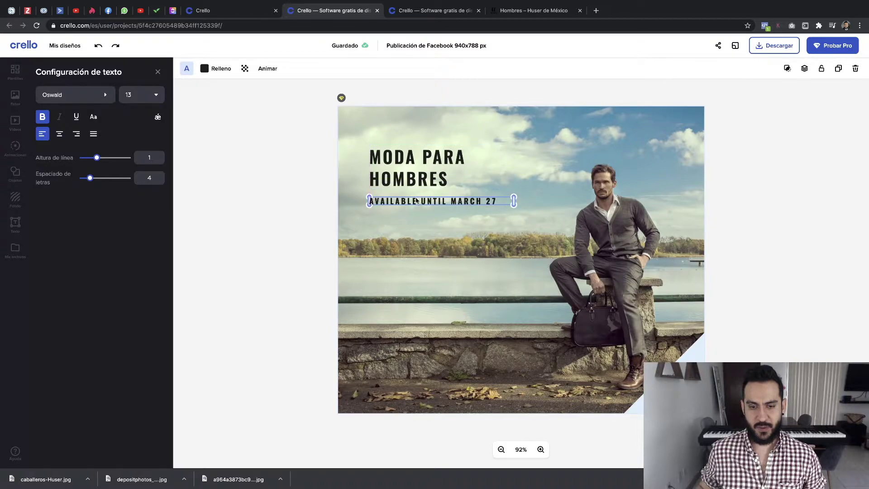
left_click(319, 204)
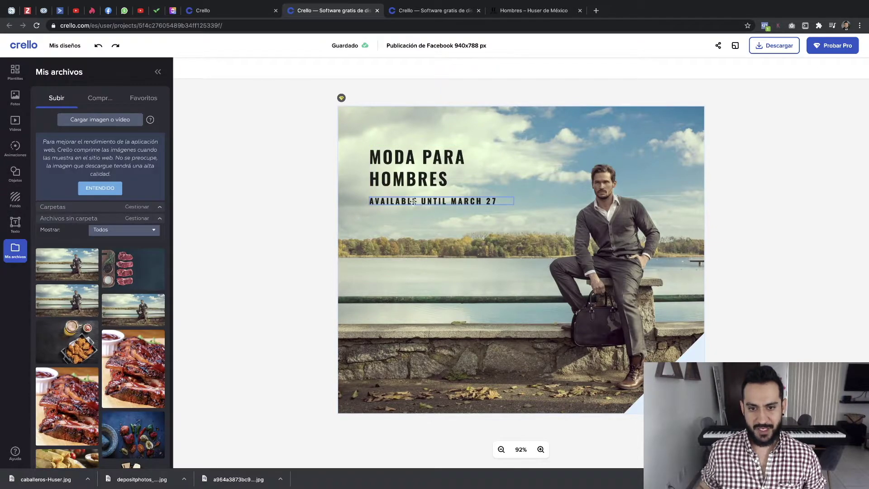
Step: Replace the availability line's text with TEMPORADA OTOÑO-INVIERNO
left_click(411, 200)
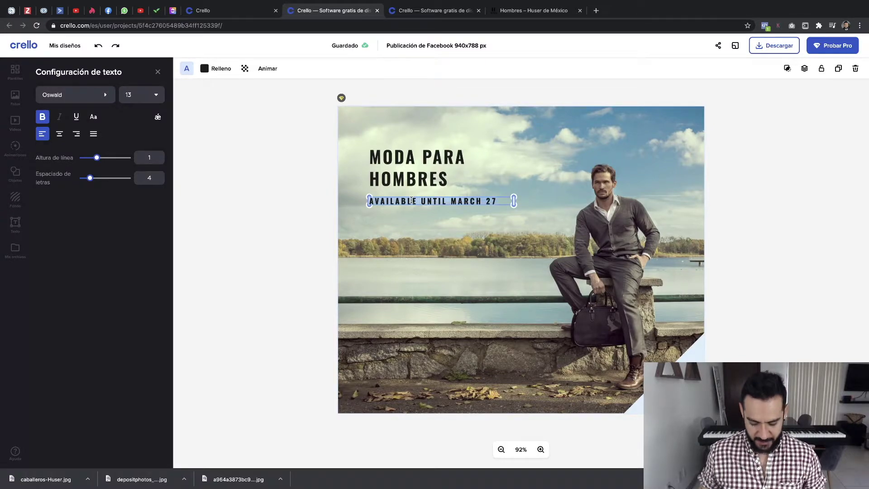
key("ctrl+a")
key("BackSpace")
type("O")
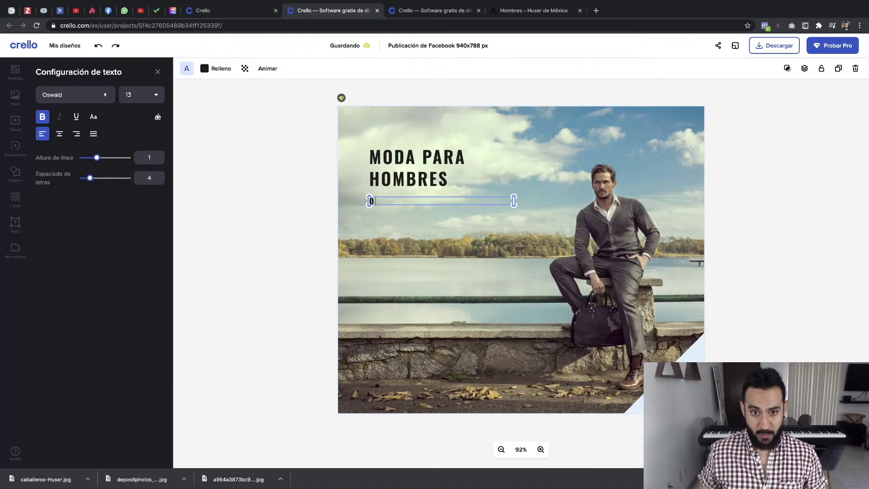
type("EMPRADA")
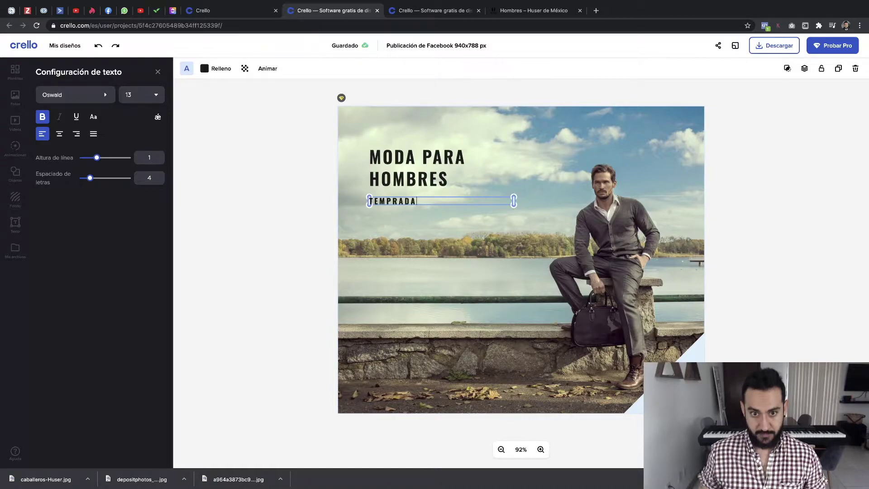
type("RADA")
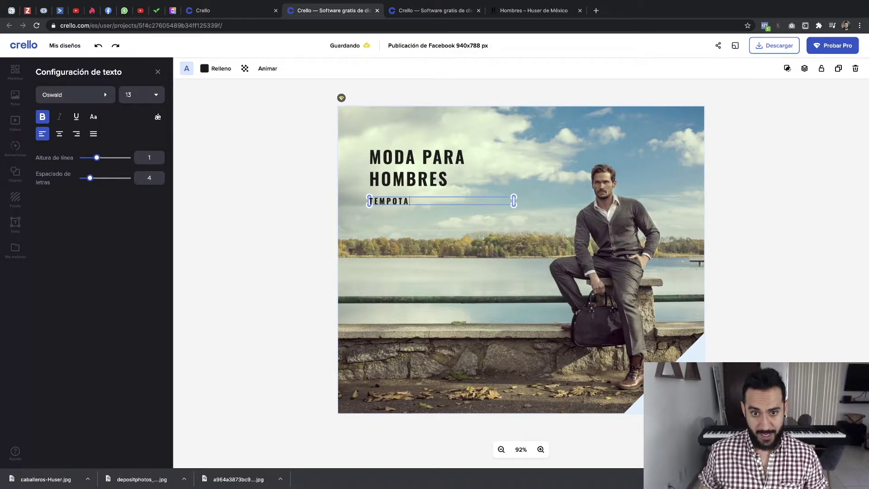
key("BackSpace")
key("BackSpace")
key("BackSpace")
key("BackSpace")
type("RADA ")
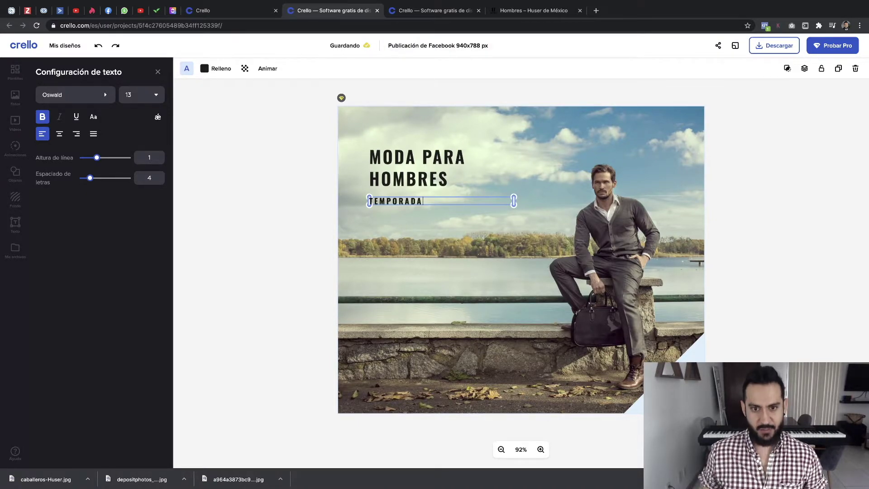
type("OTOÑO-INVIERNO")
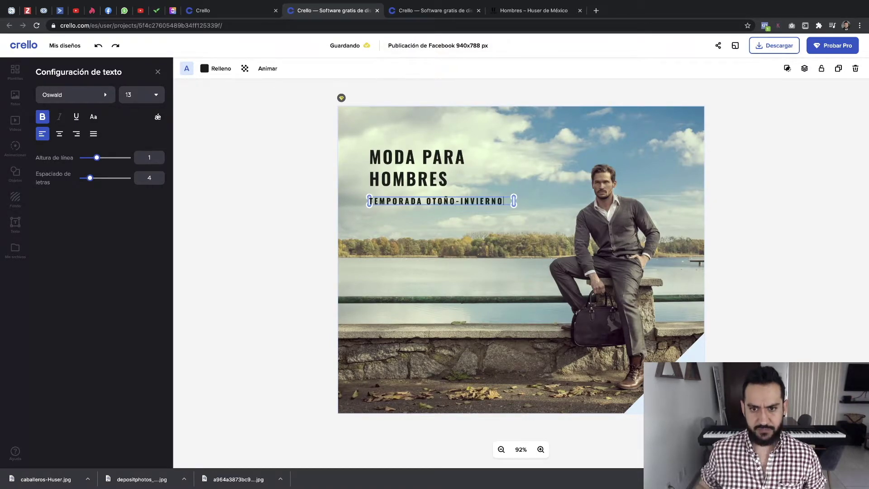
left_click(285, 194)
Step: Move the MODA PARA HOMBRES heading and the season line together slightly lower in the sky area
left_click(385, 201)
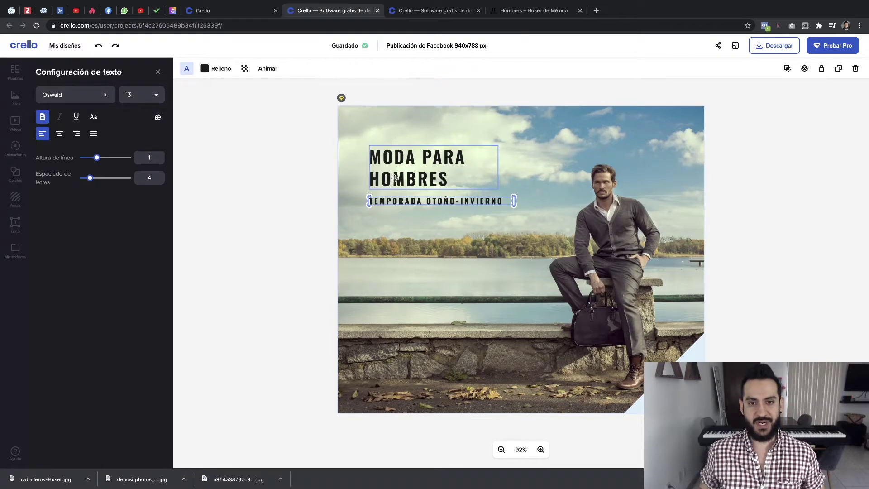
left_click(400, 178, "shift")
left_click_drag(400, 179, 399, 193)
left_click(257, 193)
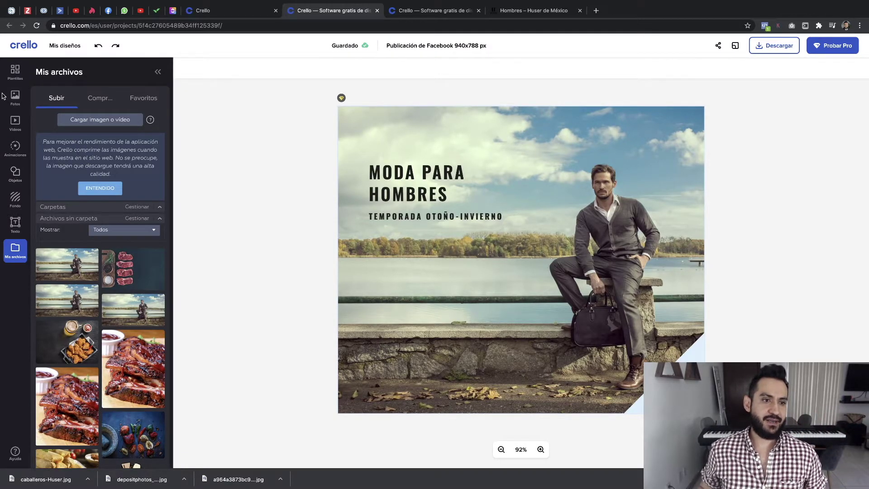
Step: Add the solid square shape and reshape it into a thin horizontal bar just below the season line, aligned with the text's left edge
left_click(16, 175)
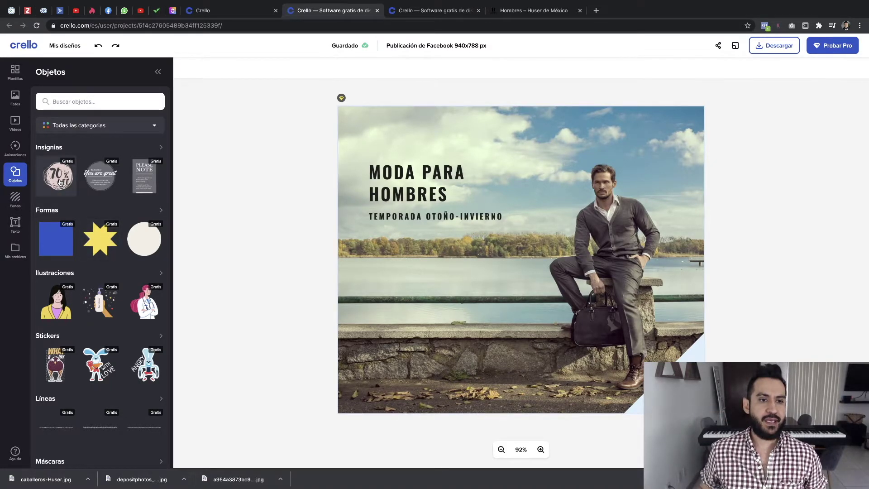
scroll(97, 190, "down", 2)
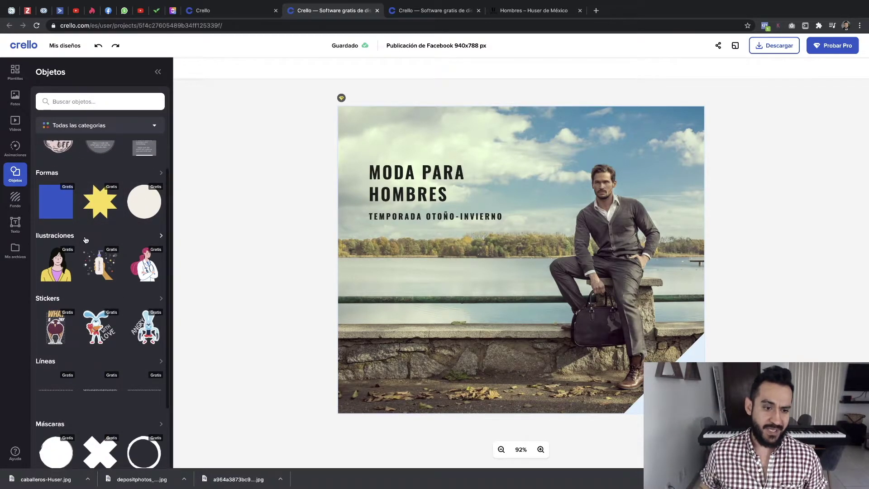
scroll(85, 242, "down", 4)
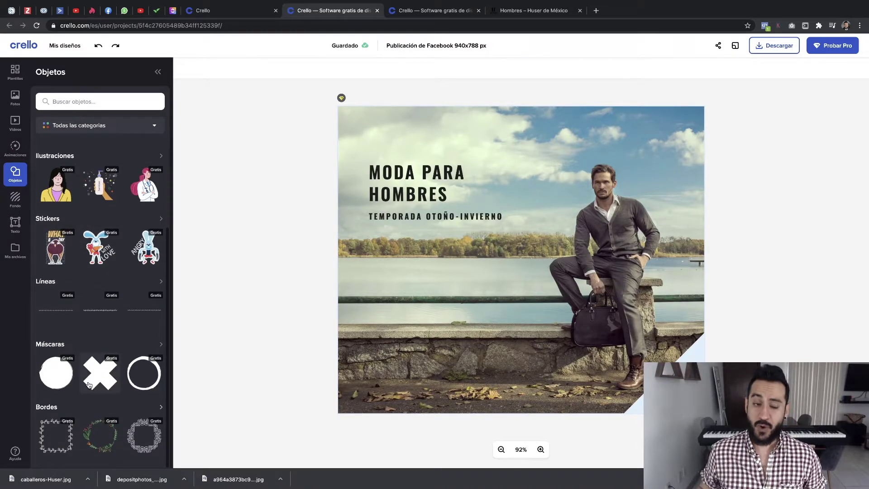
scroll(87, 375, "up", 6)
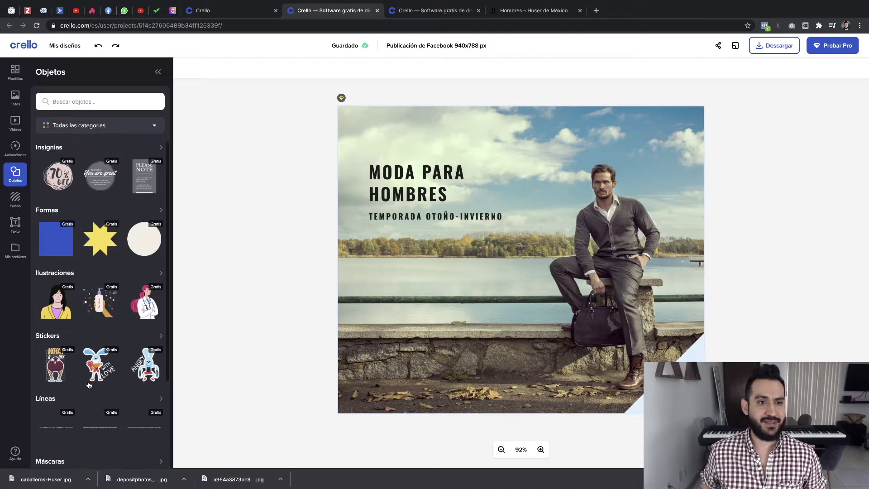
left_click(61, 244)
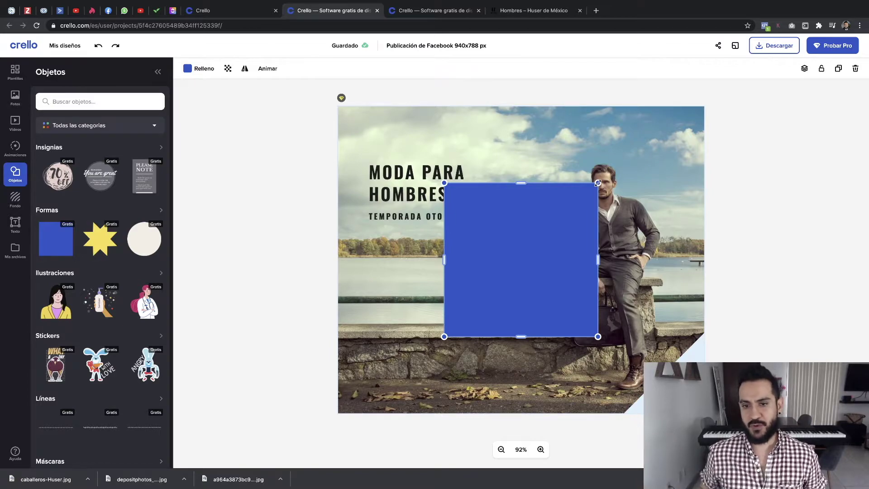
left_click_drag(598, 183, 422, 257)
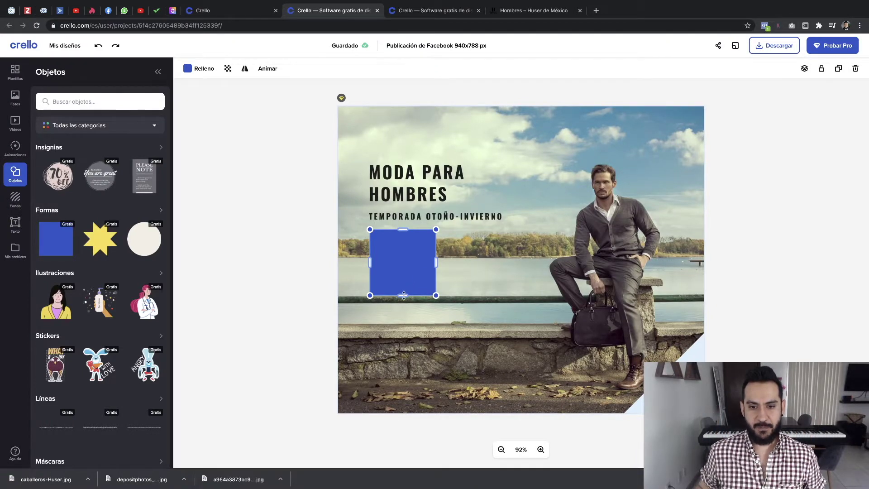
left_click_drag(403, 295, 475, 245)
left_click_drag(422, 260, 427, 249)
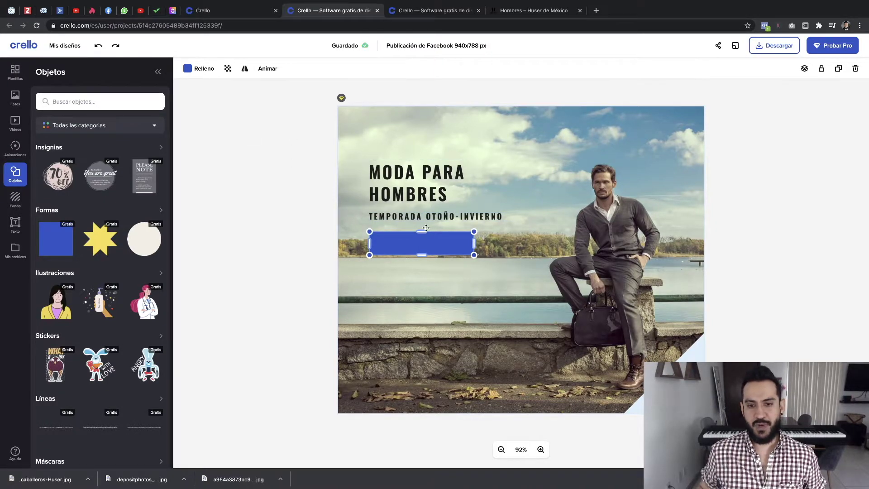
left_click(297, 253)
Step: Set the bar's fill to the custom dark grey #3E3E3E
left_click(447, 243)
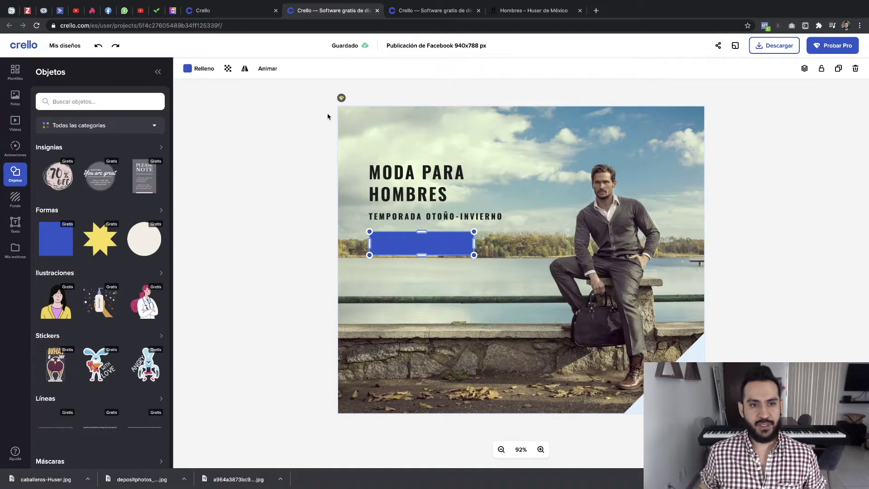
left_click(199, 69)
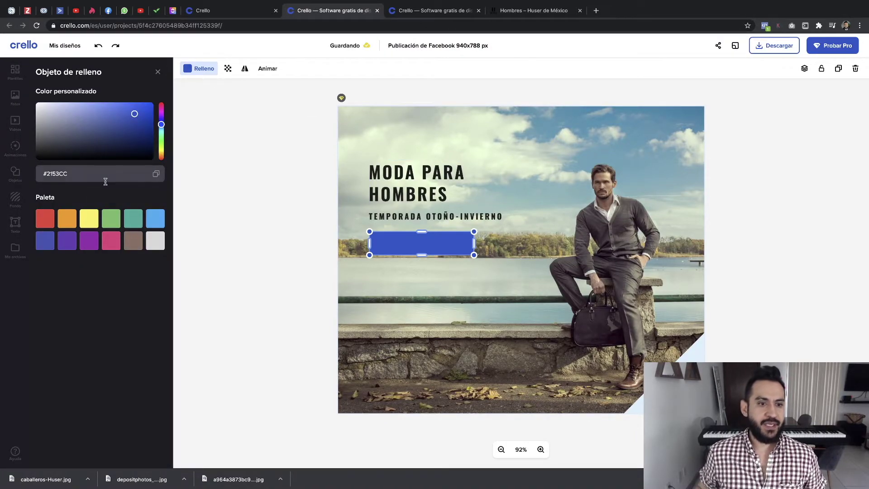
left_click(103, 130)
left_click_drag(83, 139, 36, 146)
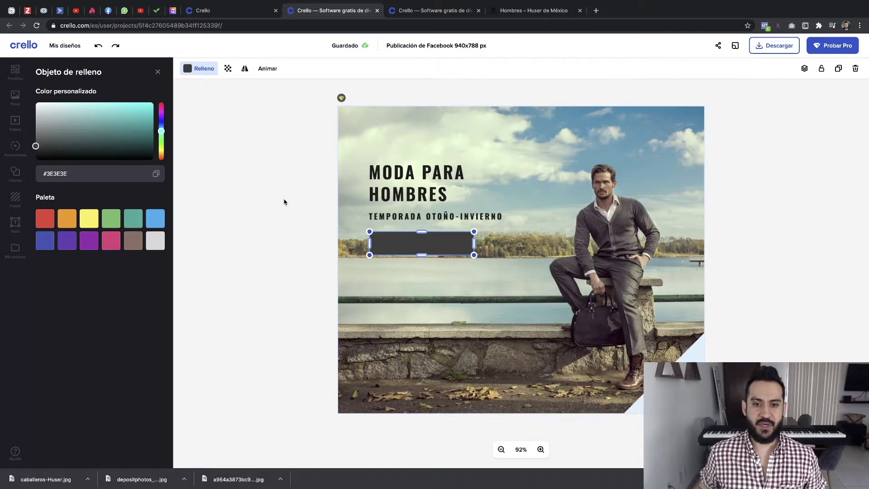
left_click(282, 203)
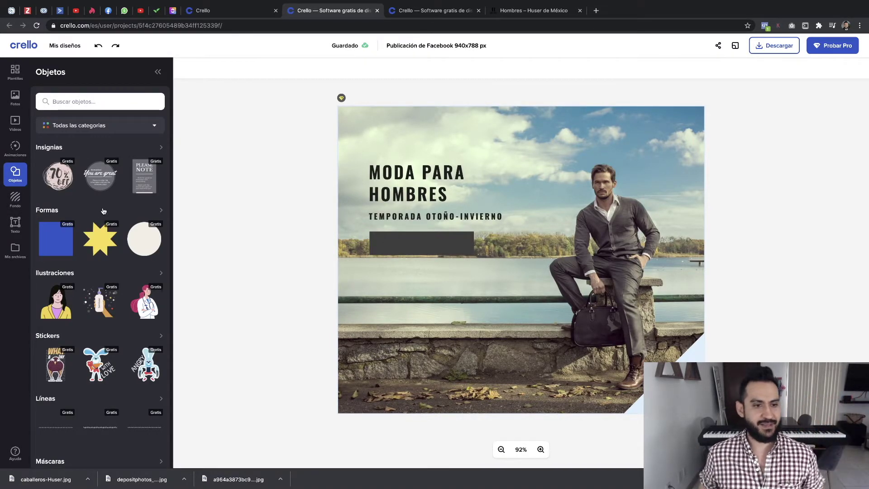
Step: Add a body text box and place it over the dark grey bar
left_click(15, 224)
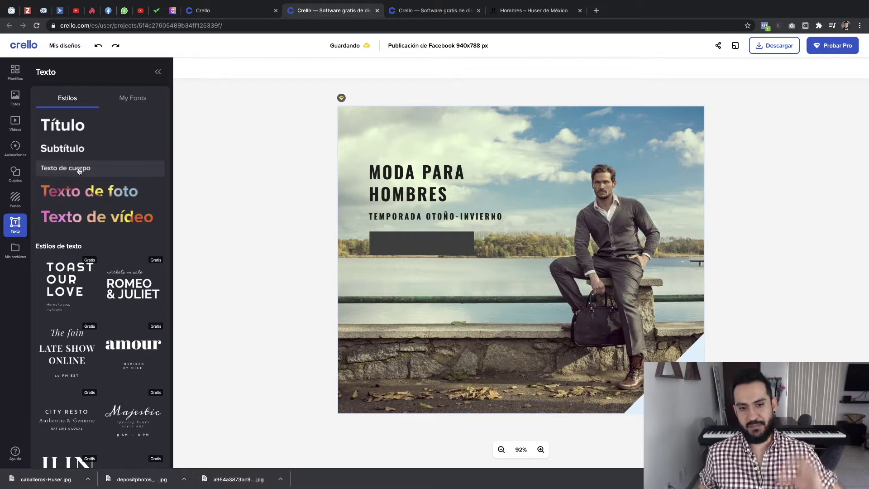
left_click(79, 170)
left_click_drag(482, 258, 385, 239)
Step: Replace the placeholder body text with ENVIO A DOMICILIO and centre it on the dark grey bar
double_click(440, 250)
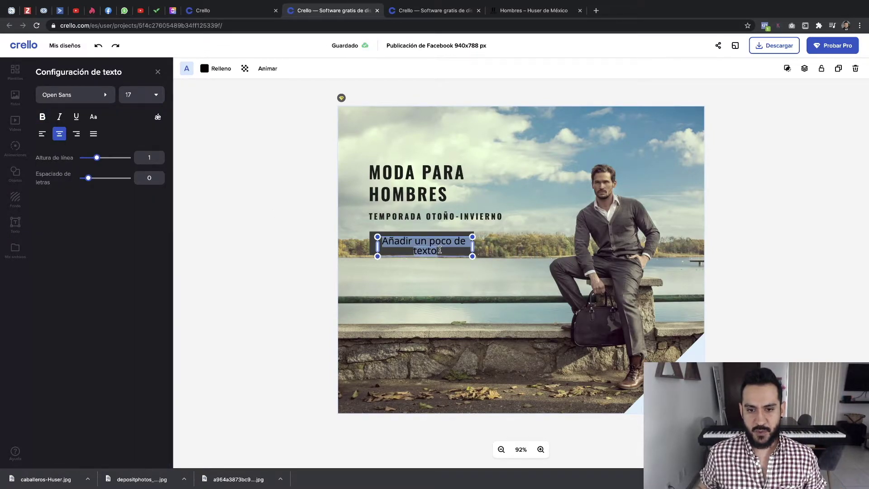
type("ENVIO")
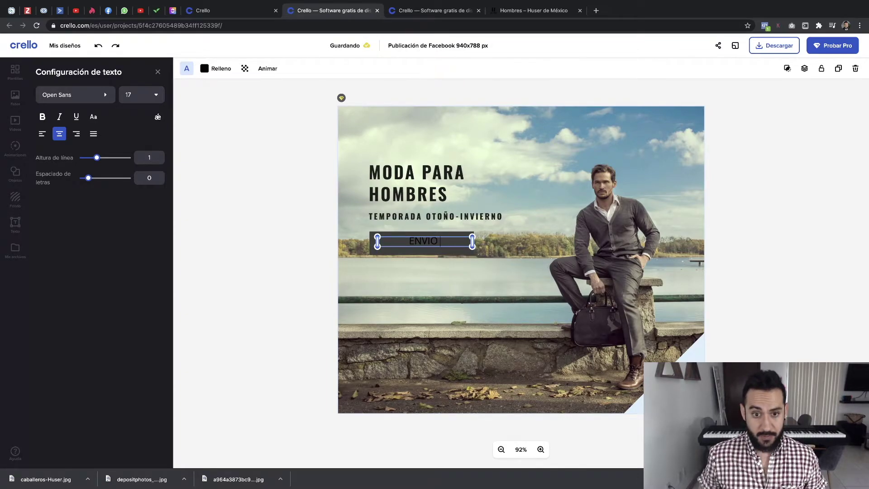
type(" A DOMICIÑ")
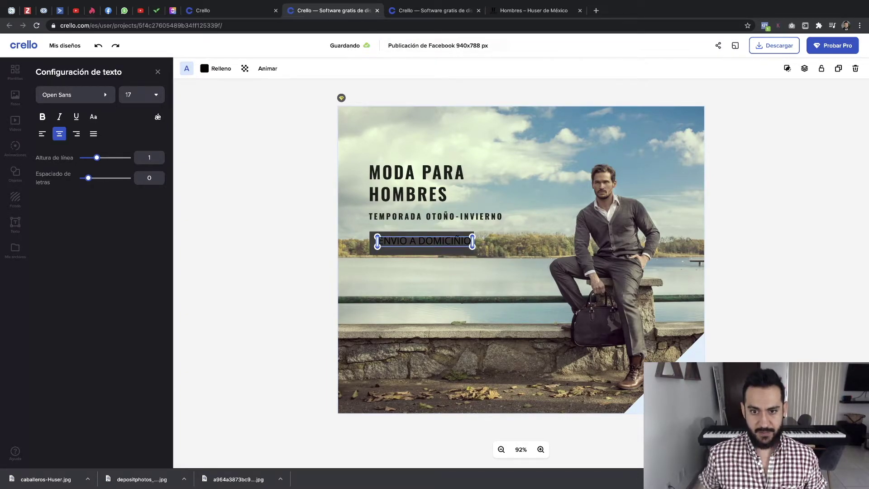
key("BackSpace")
type("LIO")
left_click(278, 240)
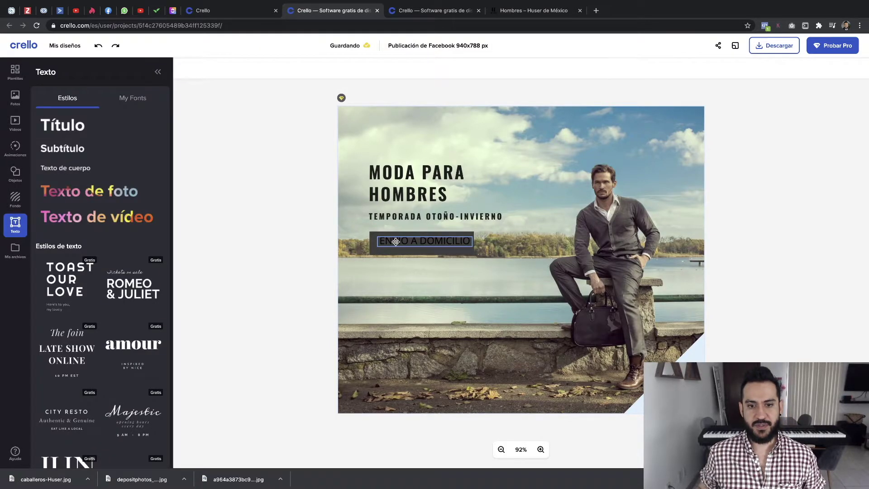
left_click_drag(409, 238, 407, 240)
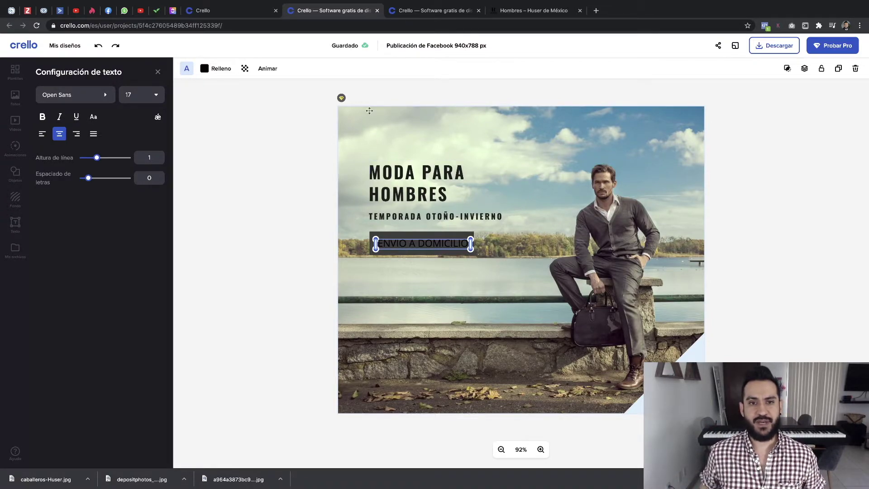
Step: Set the fill of the ENVIO A DOMICILIO text to white, #FFFFFF
left_click(215, 71)
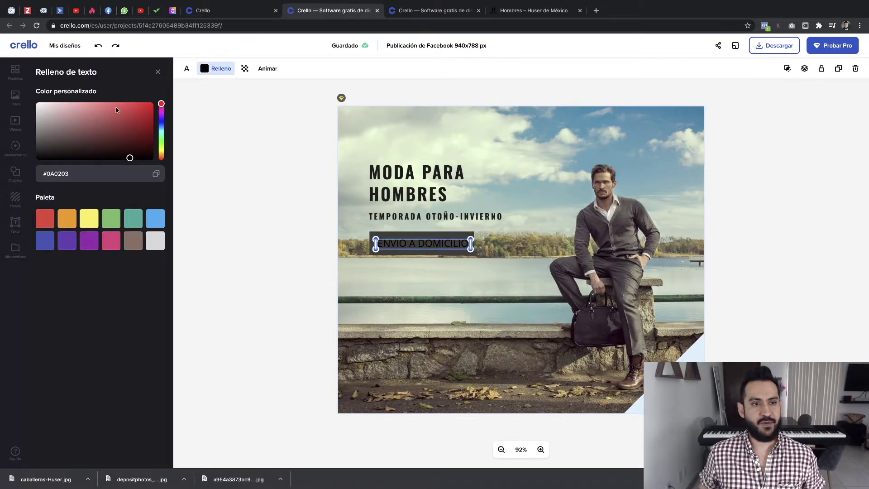
left_click(156, 240)
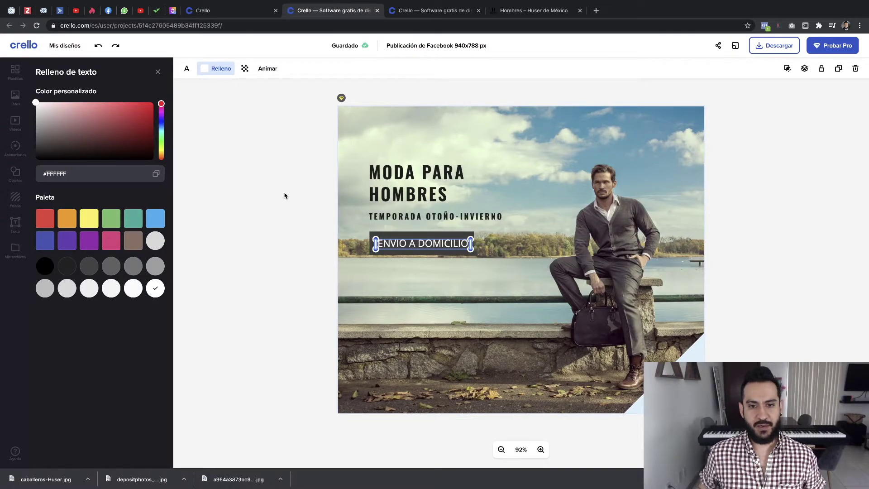
left_click(324, 227)
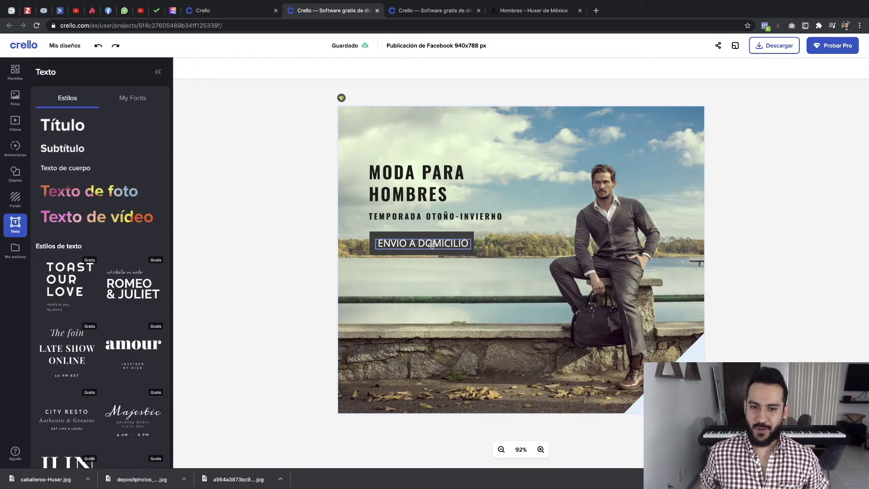
Step: Set the ENVIO A DOMICILIO text to size 13 and keep it centred on the dark grey bar
left_click(435, 247)
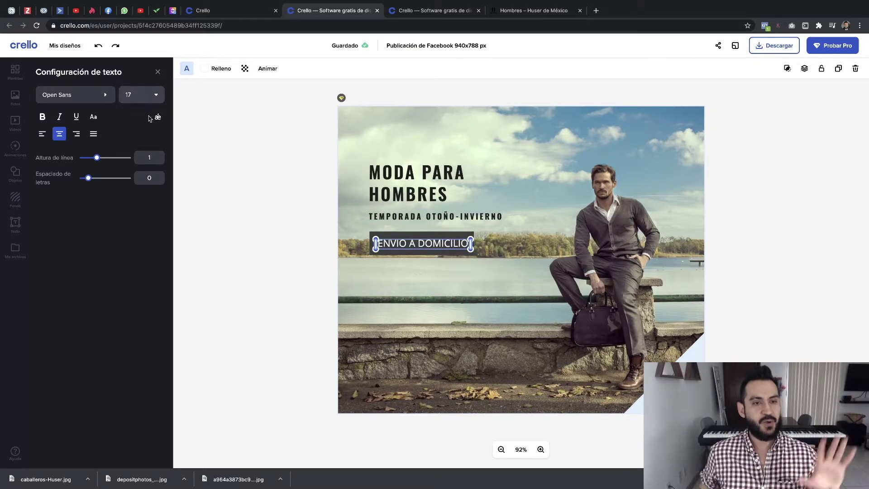
left_click(139, 96)
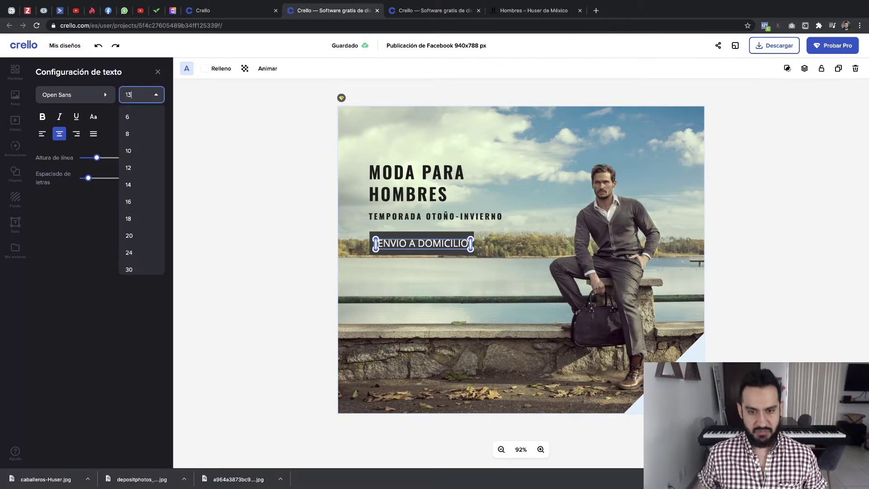
left_click(424, 258)
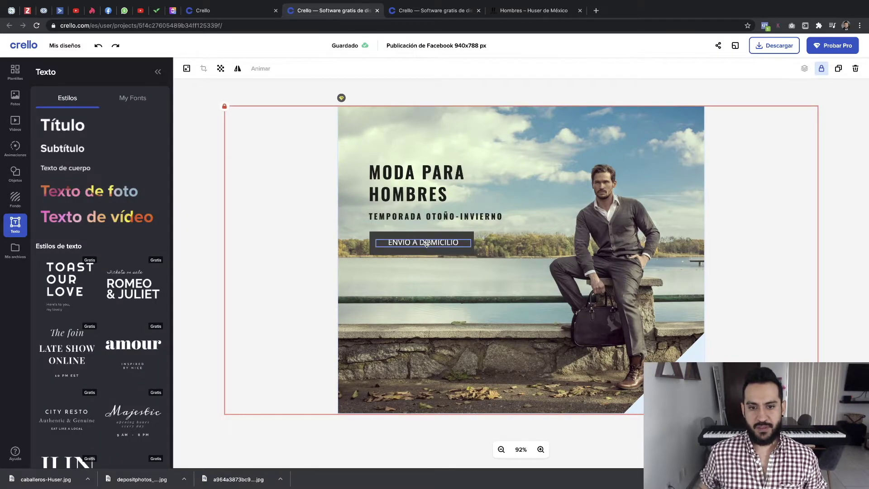
left_click(210, 132)
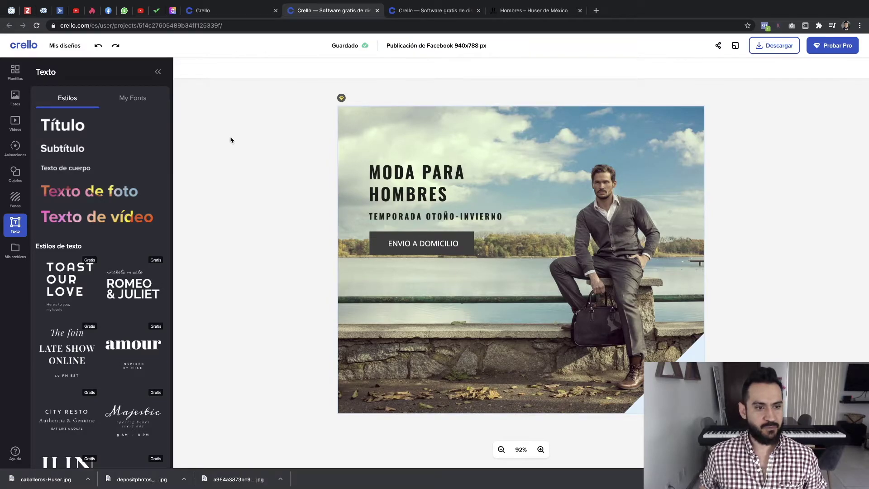
Step: Add the outlined triangle shape and place it over the heading, season line and delivery bar
left_click(14, 174)
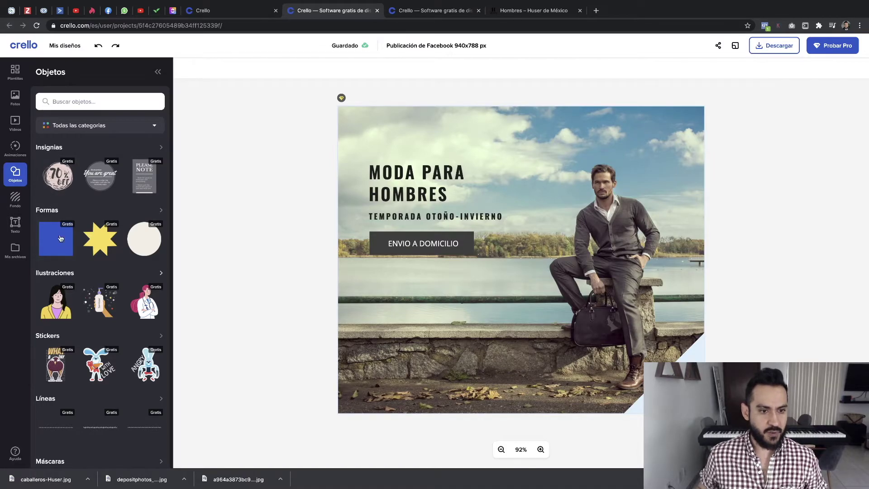
left_click(47, 210)
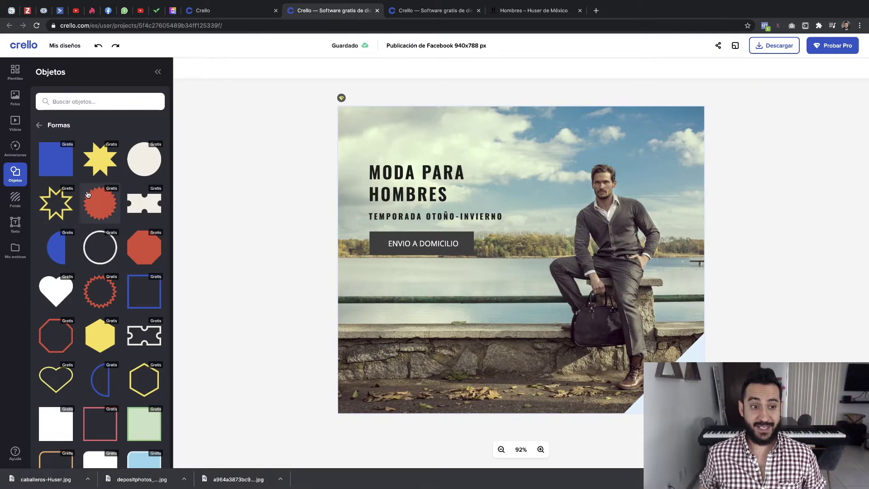
scroll(81, 194, "down", 5)
scroll(80, 194, "down", 2)
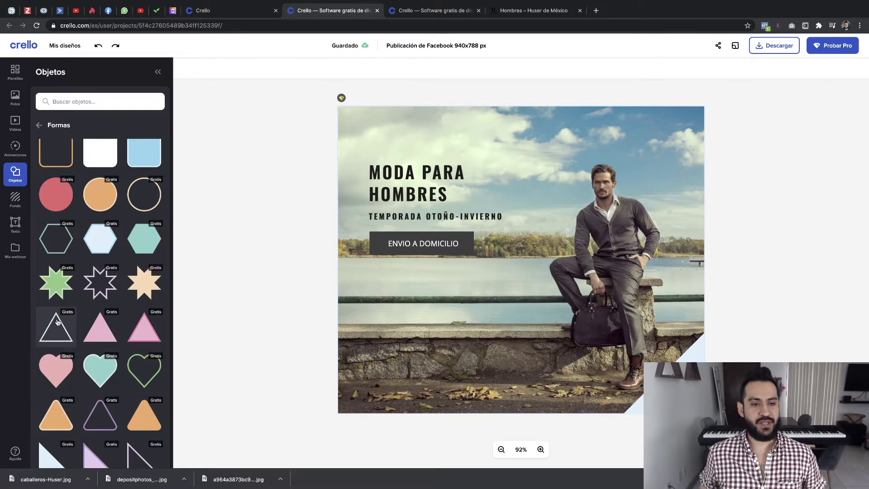
left_click(58, 322)
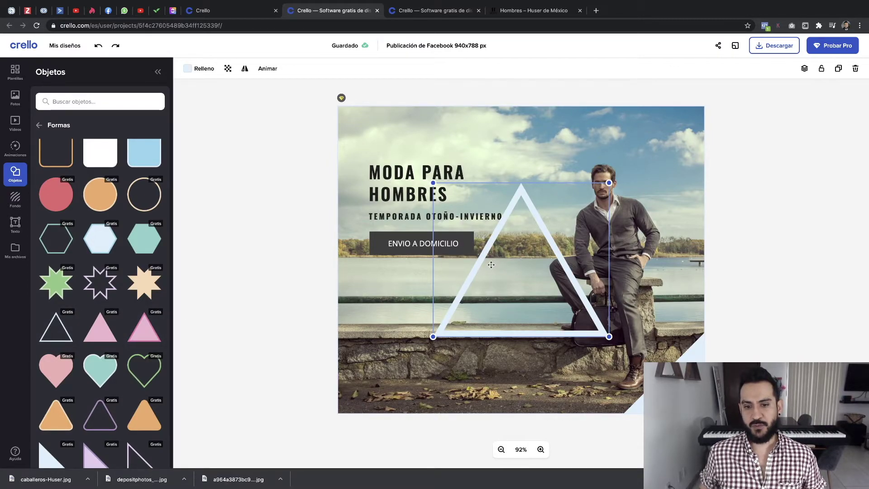
left_click_drag(485, 259, 397, 194)
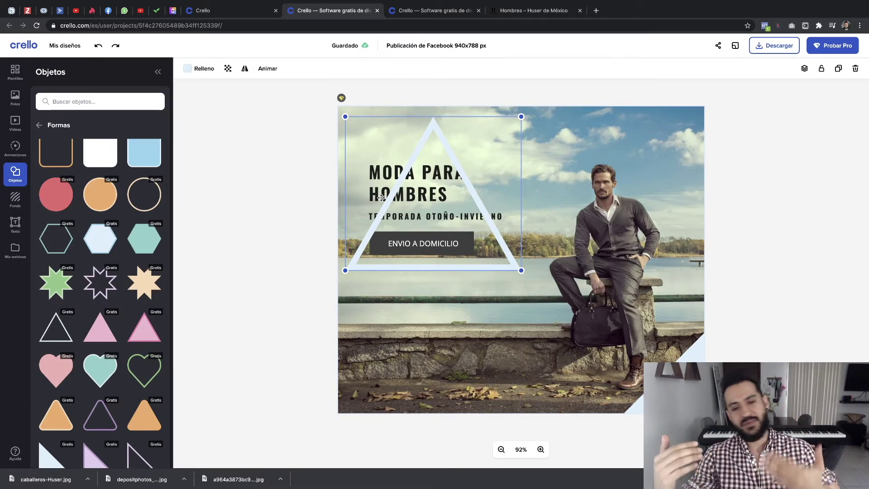
Step: Send the triangle outline backward so it sits behind the texts and the dark grey bar
left_click(289, 194)
left_click(493, 221)
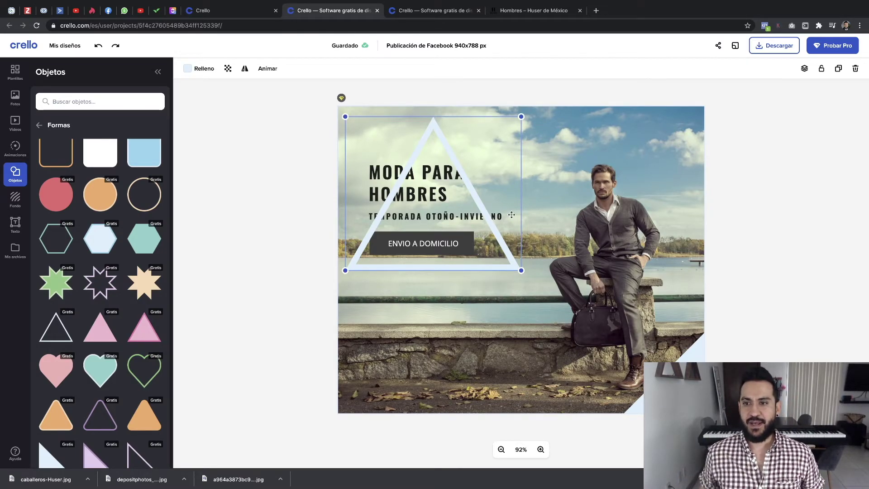
left_click(804, 69)
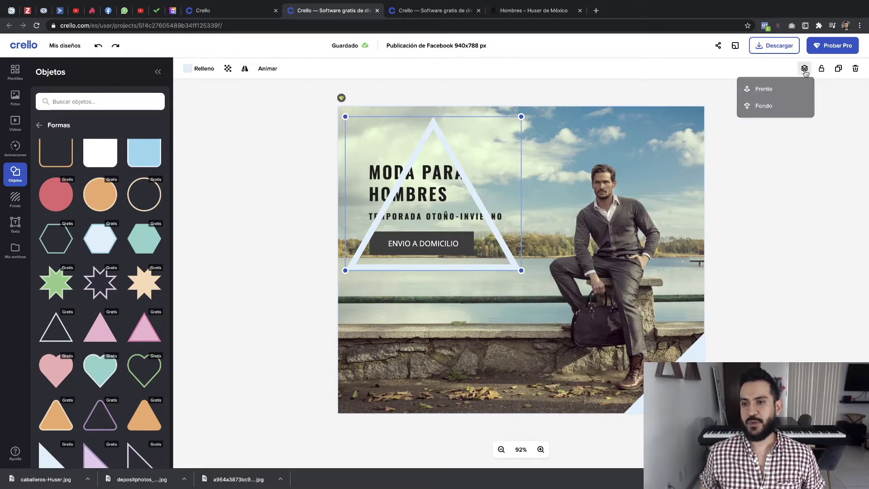
left_click(765, 107)
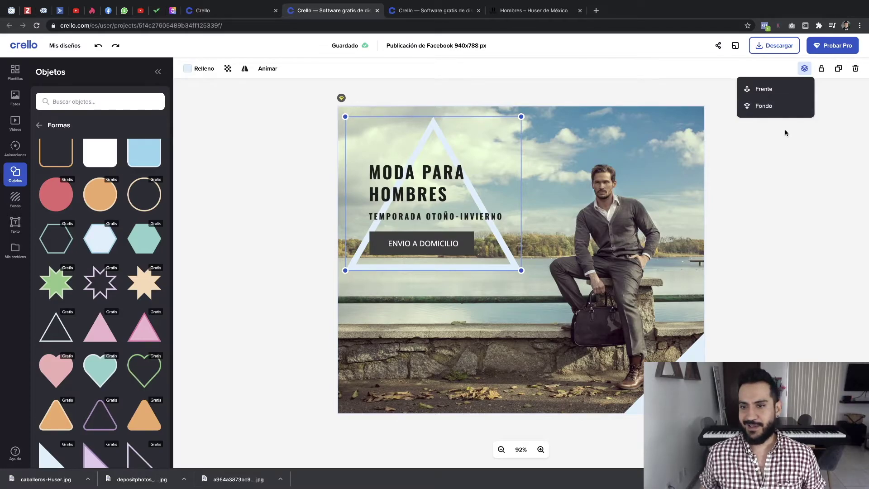
left_click(523, 90)
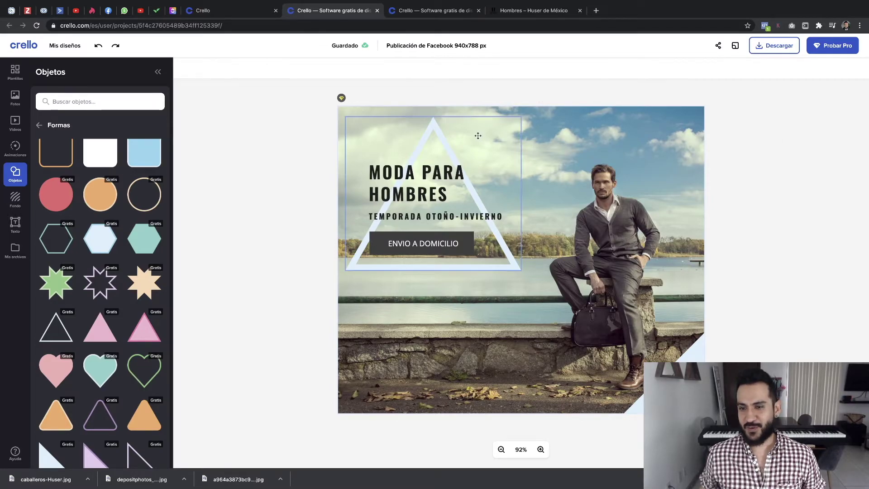
Step: Set the triangle outline's fill to the custom dark mustard #A18D01
left_click(441, 132)
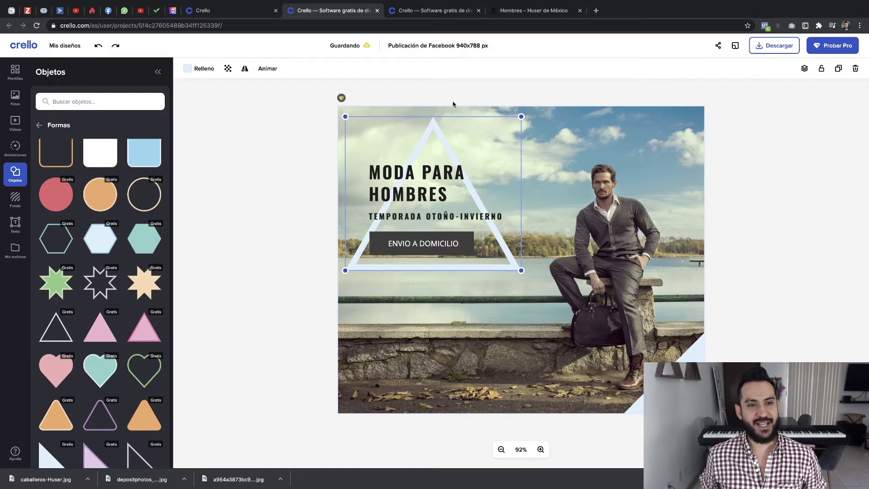
left_click(203, 72)
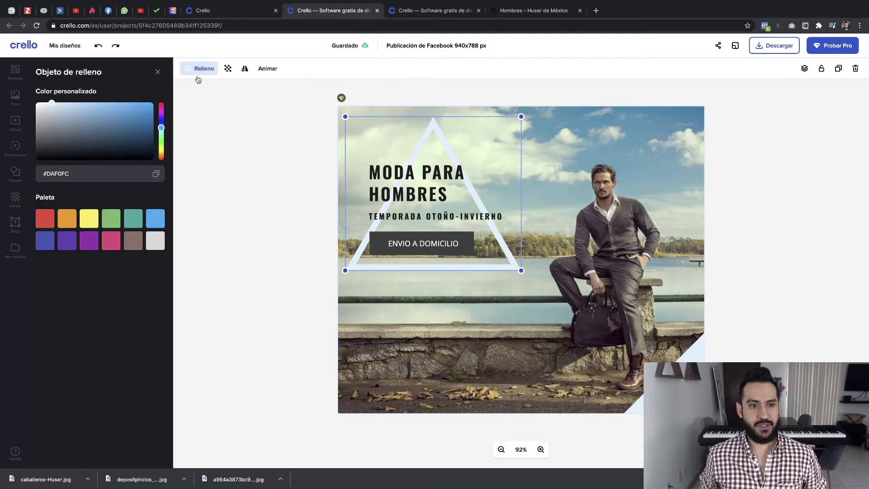
mouse_move(160, 129)
left_mouse_down()
mouse_move(160, 150)
mouse_move(161, 108)
mouse_move(162, 155)
mouse_move(148, 138)
mouse_move(153, 126)
left_mouse_up()
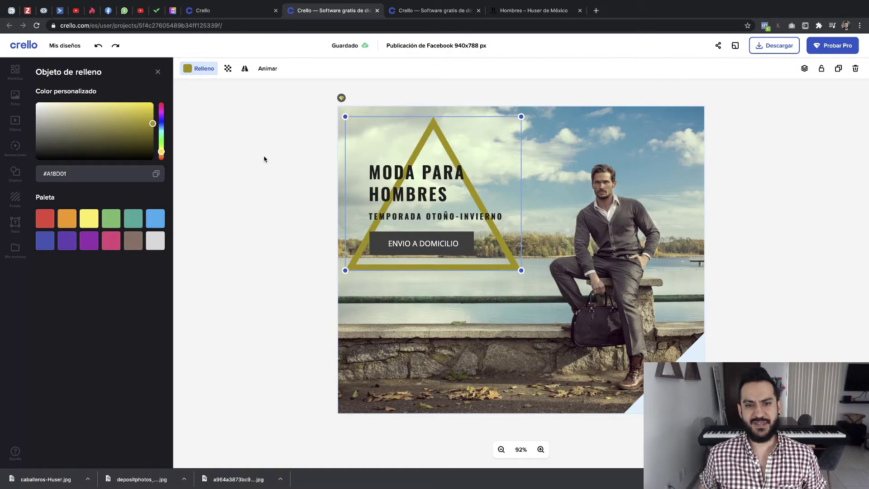
key("Escape")
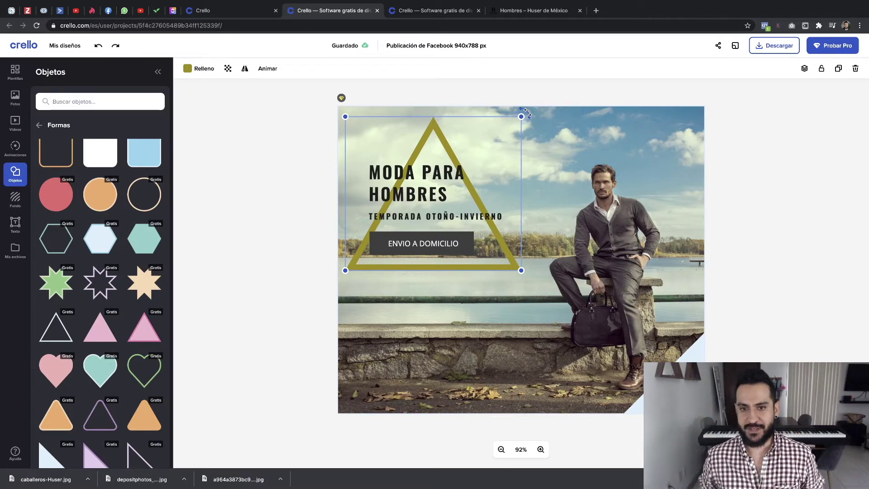
Step: Rotate the triangle outline clockwise until one corner runs off the canvas's left edge, and shrink it slightly
left_click_drag(527, 113, 585, 112)
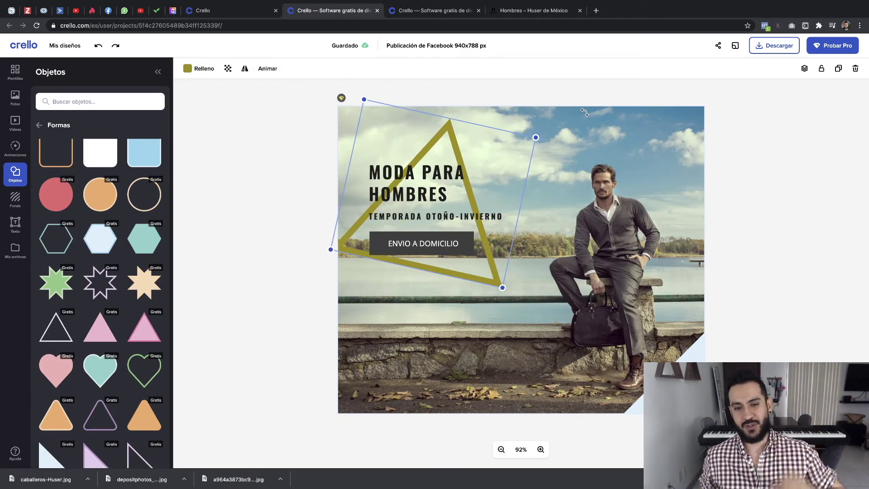
left_click_drag(584, 111, 579, 177)
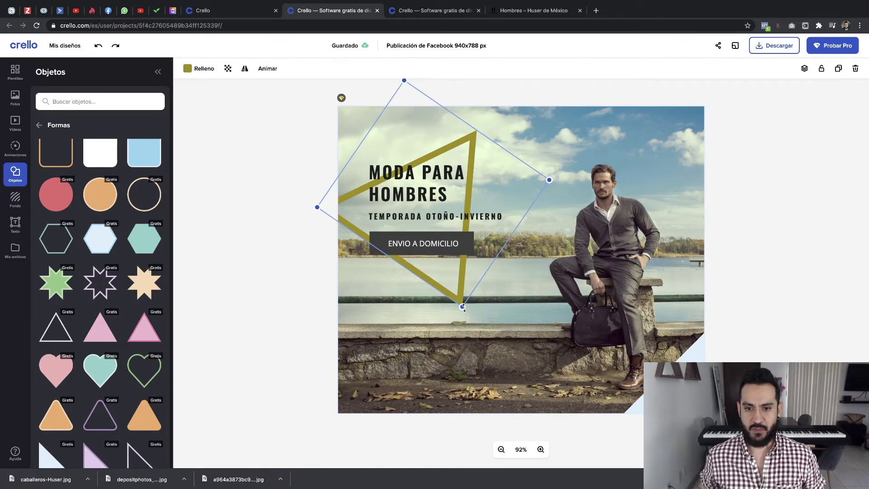
left_click_drag(463, 308, 448, 296)
left_click(270, 257)
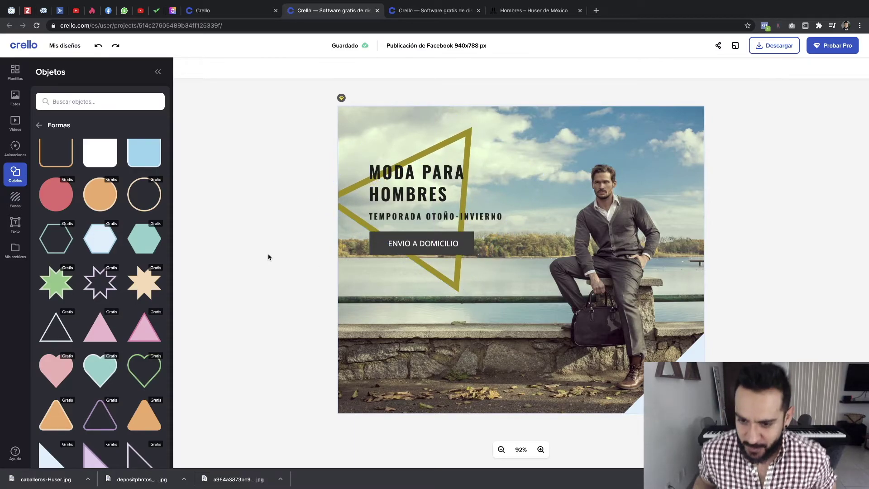
Step: Set the fill of the solid triangle in the canvas's bottom-right corner to the custom mustard #CEAD00
left_click(698, 354)
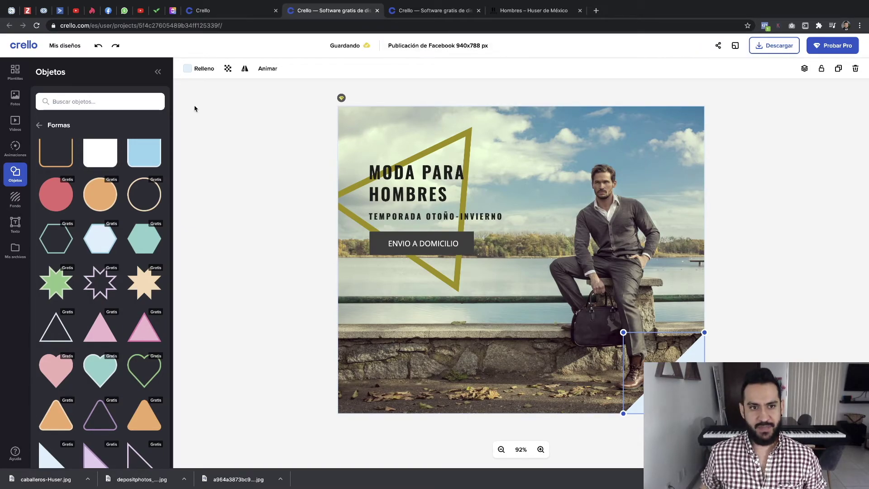
left_click(201, 72)
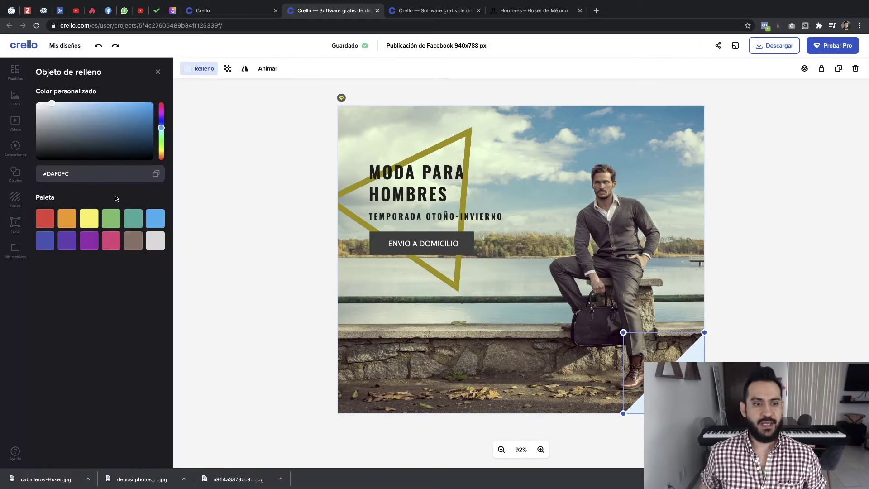
left_click_drag(160, 129, 162, 148)
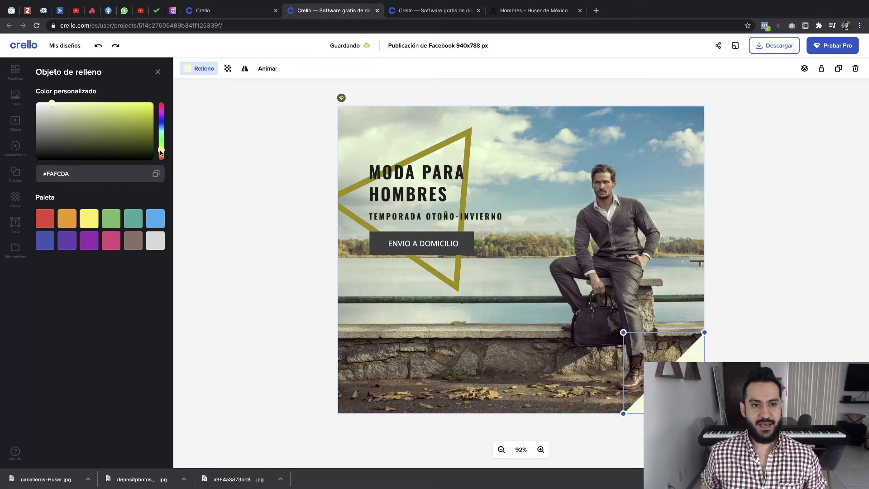
left_click_drag(152, 139, 154, 116)
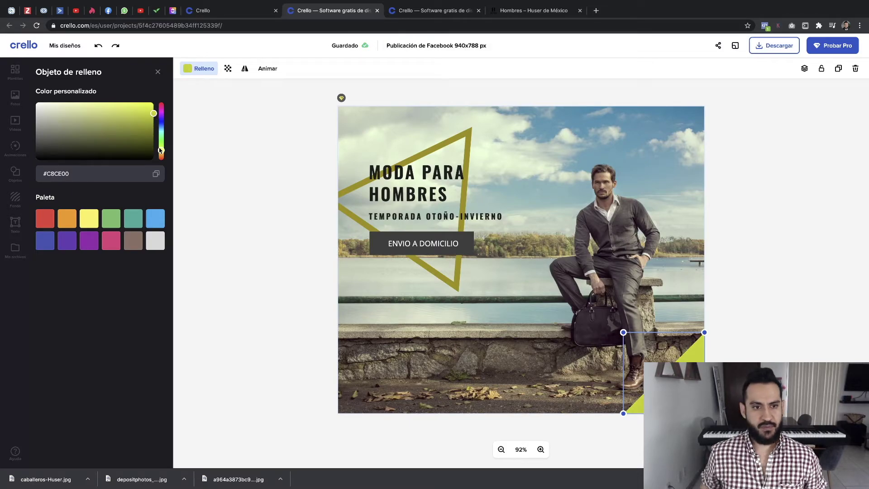
left_click_drag(161, 151, 161, 152)
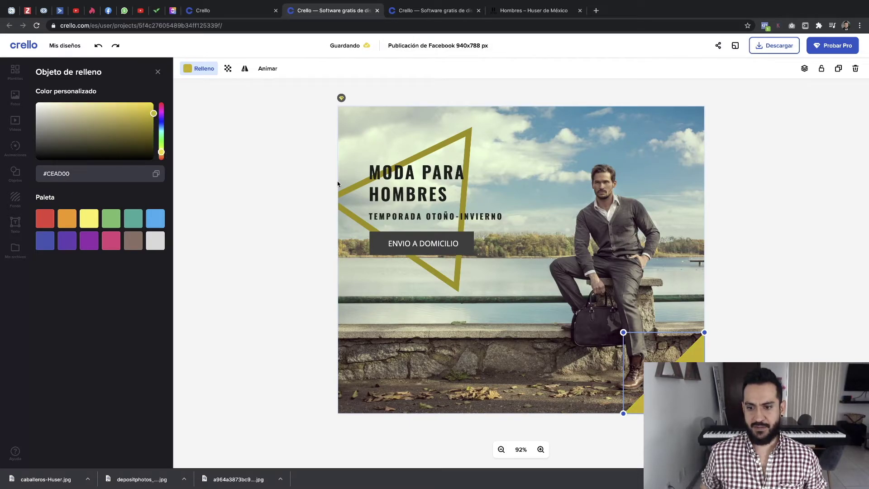
left_click(779, 279)
Step: Set the fill of the Oswald text on the mustard corner triangle to white, #FFFFFF
left_click(434, 217)
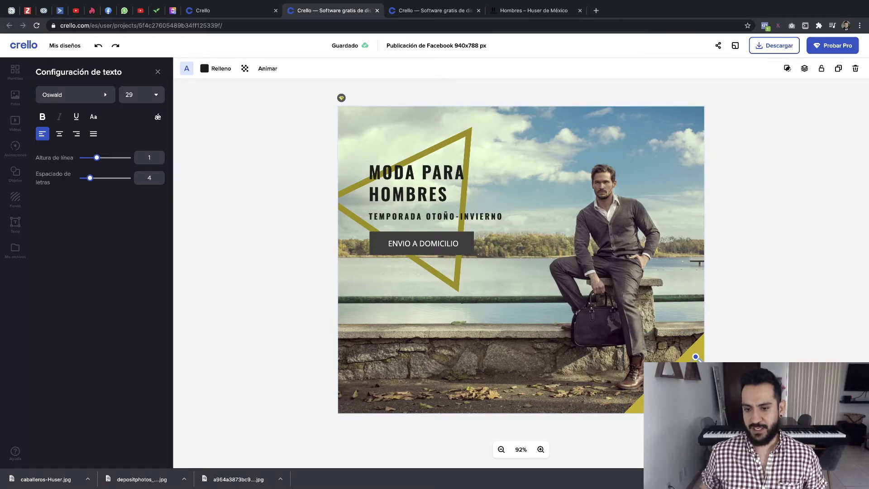
left_click(216, 69)
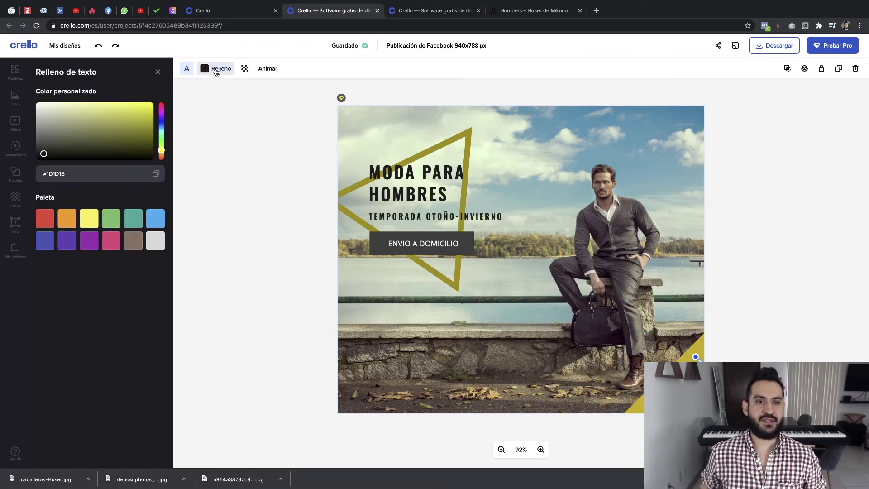
left_click_drag(95, 125, 35, 103)
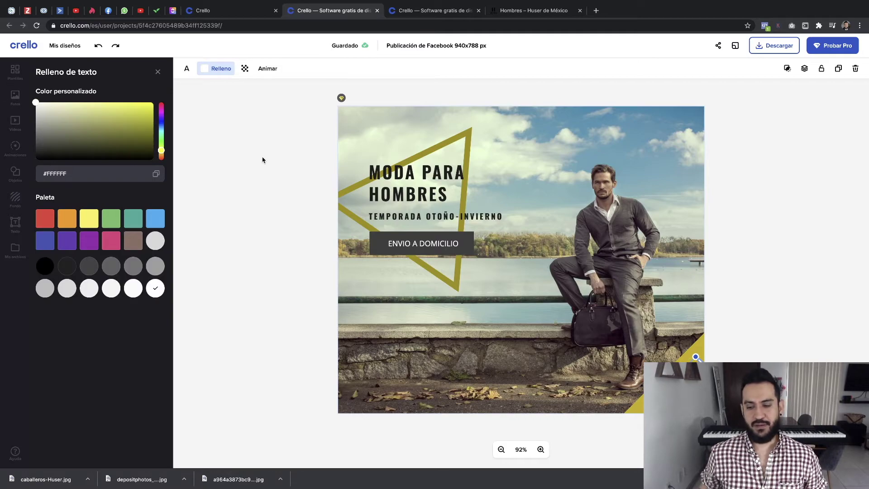
left_click(262, 160)
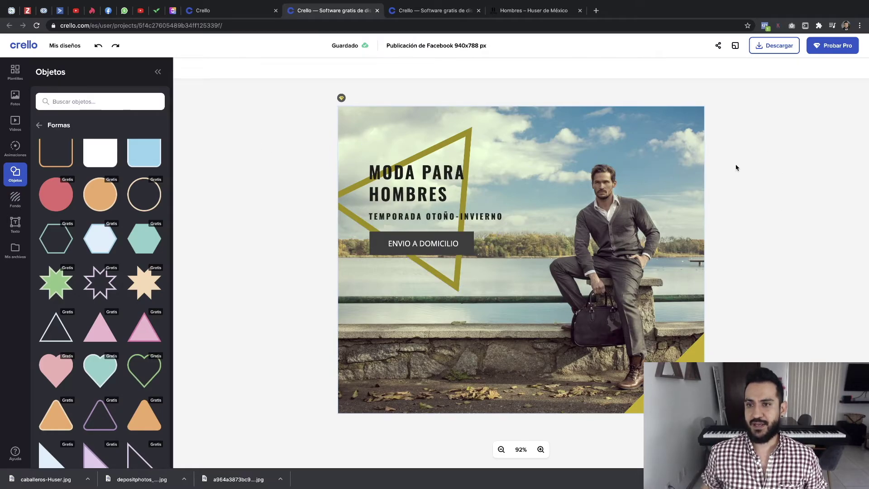
Step: Try to download the finished design and dismiss the Crello Pro upgrade offer
left_click(772, 48)
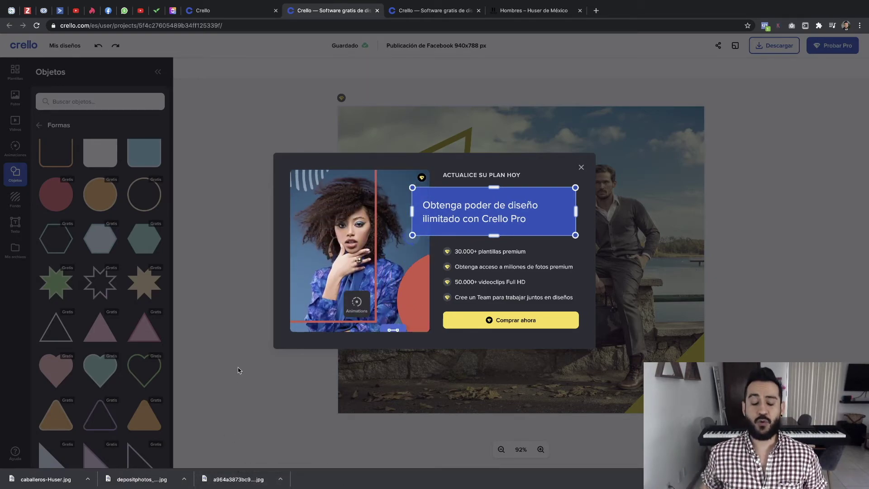
left_click(581, 168)
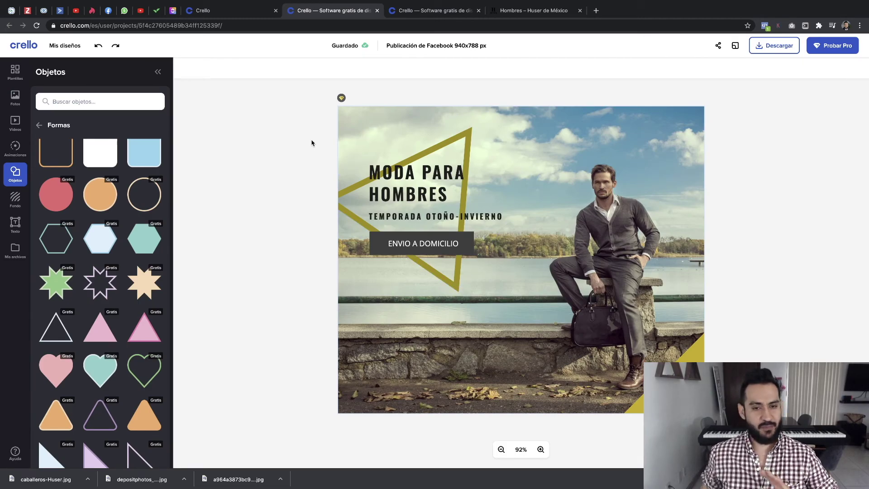
Step: Search the design templates for "MEDICINA" and look through the medical post designs
left_click(14, 75)
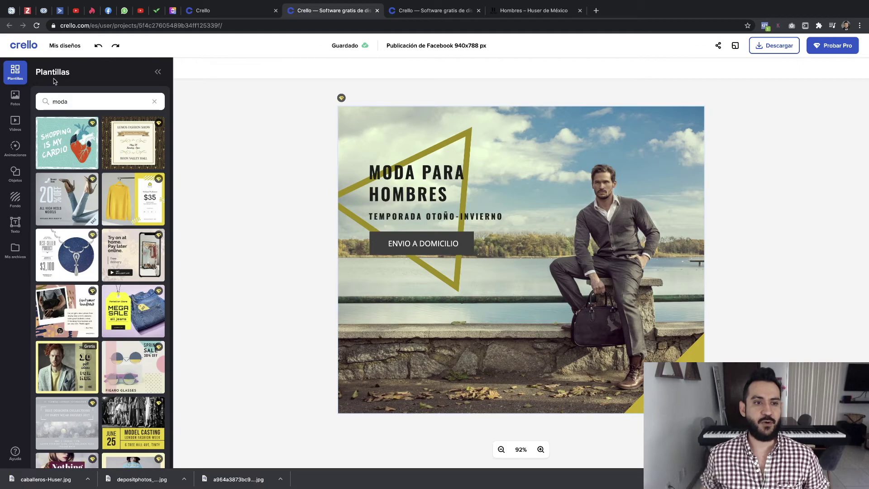
left_click(75, 100)
double_click(78, 101)
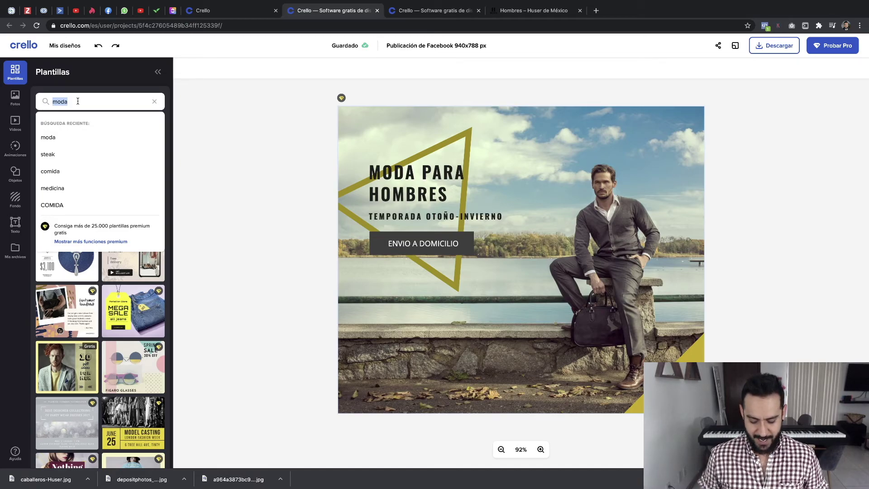
type("MEDI")
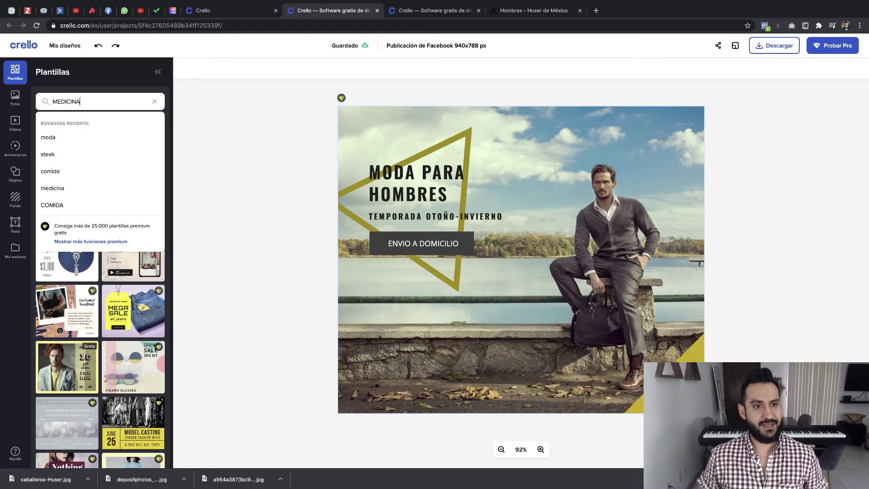
type("CINA")
key("Return")
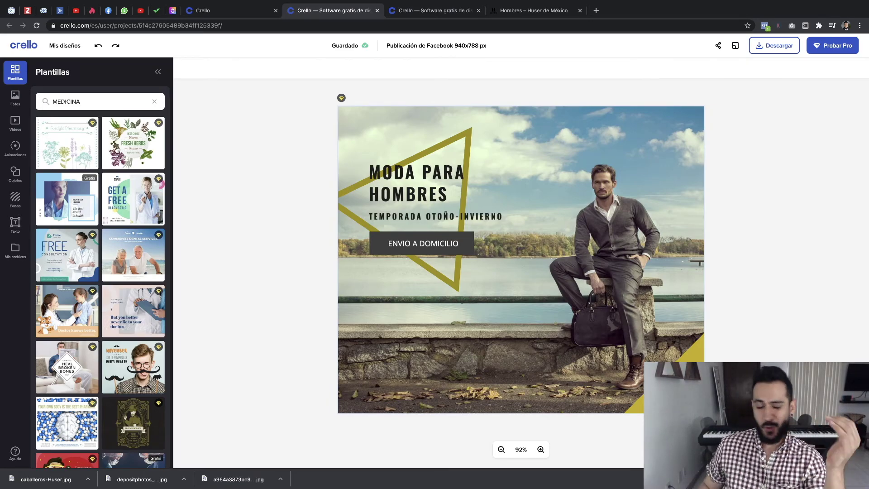
scroll(123, 154, "down", 1)
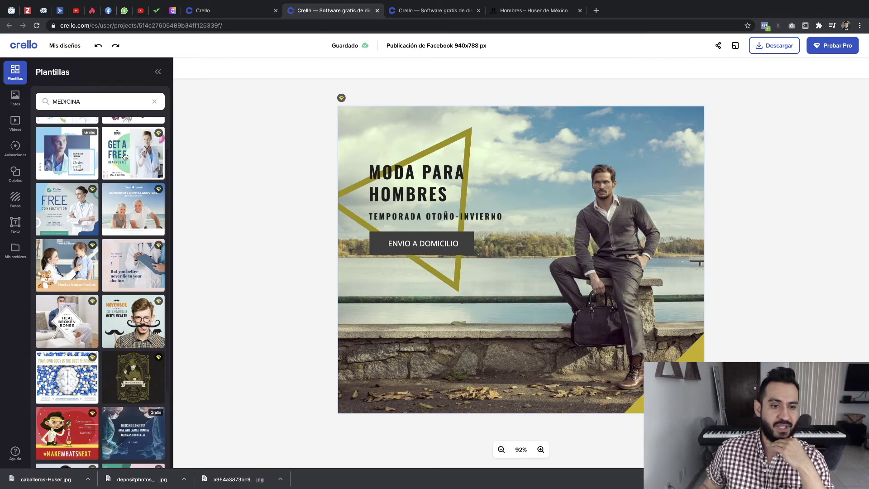
scroll(124, 156, "down", 2)
scroll(124, 156, "down", 1)
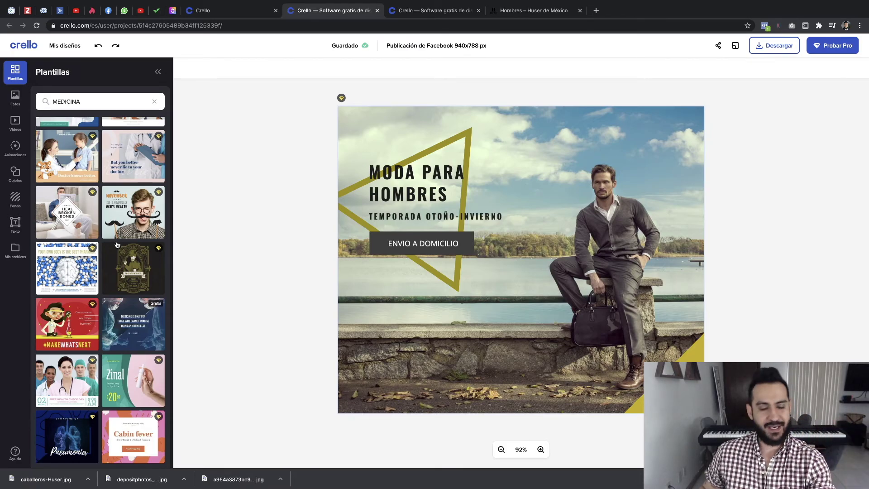
scroll(113, 260, "up", 3)
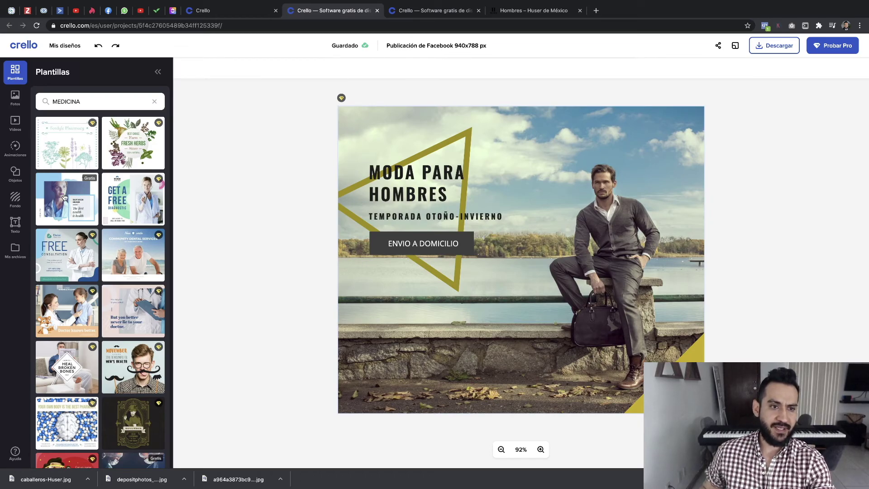
Step: Search the design templates for "comida" and look through the food post designs
double_click(95, 101)
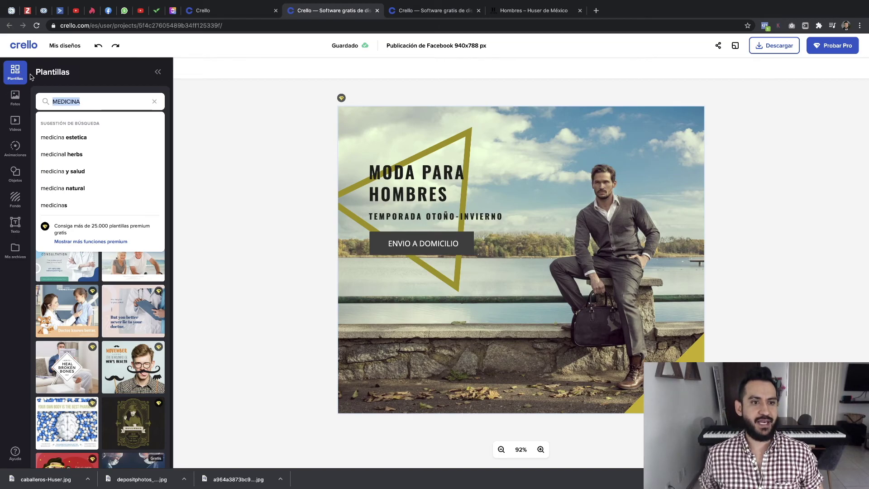
left_click(93, 102)
double_click(99, 101)
type("comida")
key("Return")
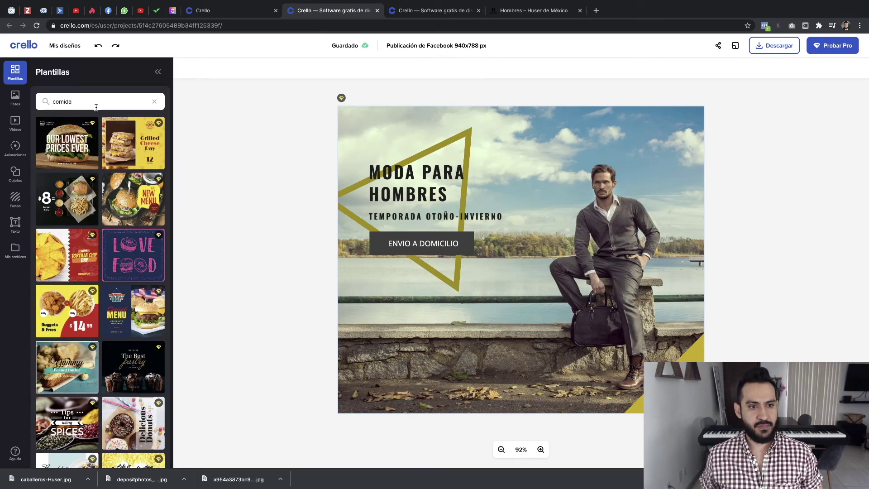
scroll(104, 190, "down", 10)
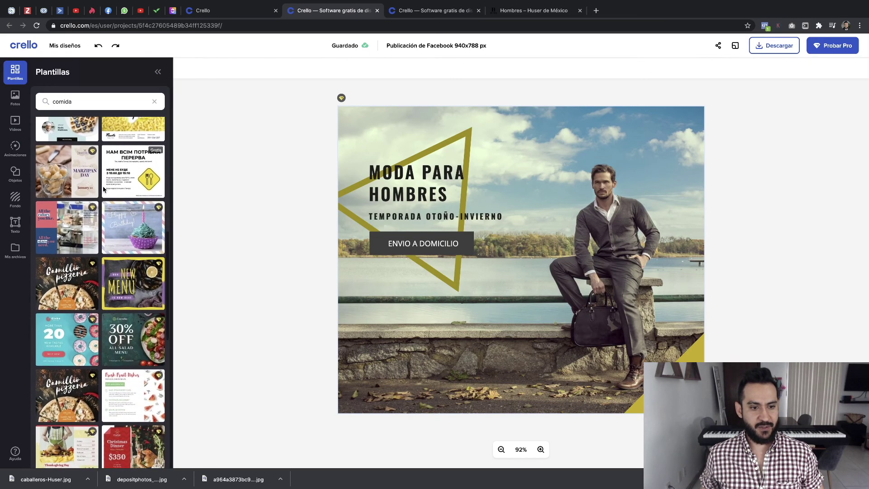
scroll(103, 190, "up", 10)
Step: Replace the canvas design with the "Our Lowest Prices Ever" burger template and check that its headline text is editable
left_click(66, 135)
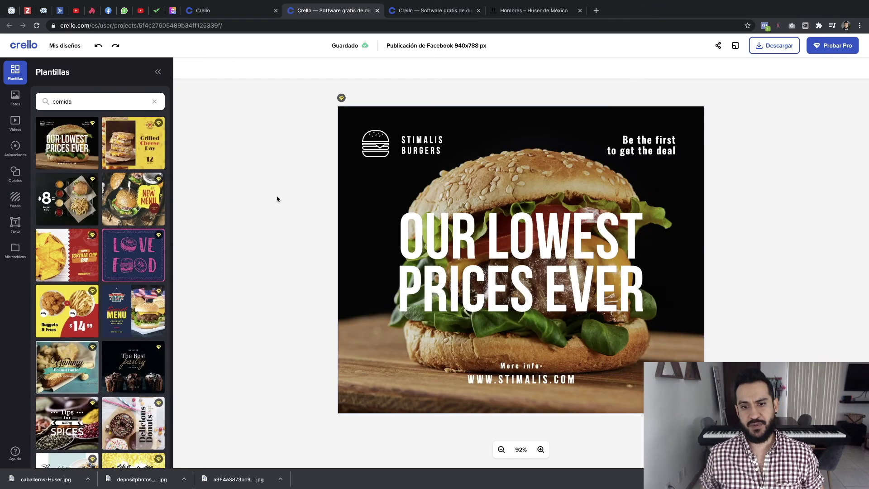
left_click(575, 266)
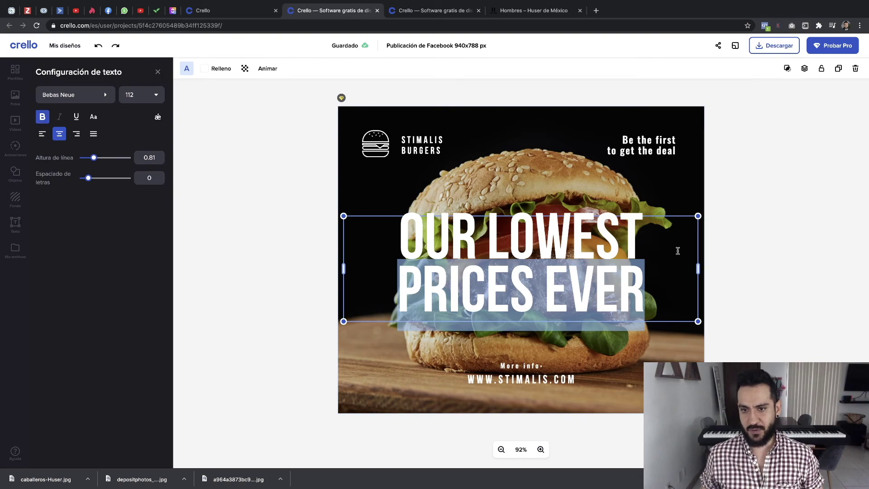
left_click(784, 215)
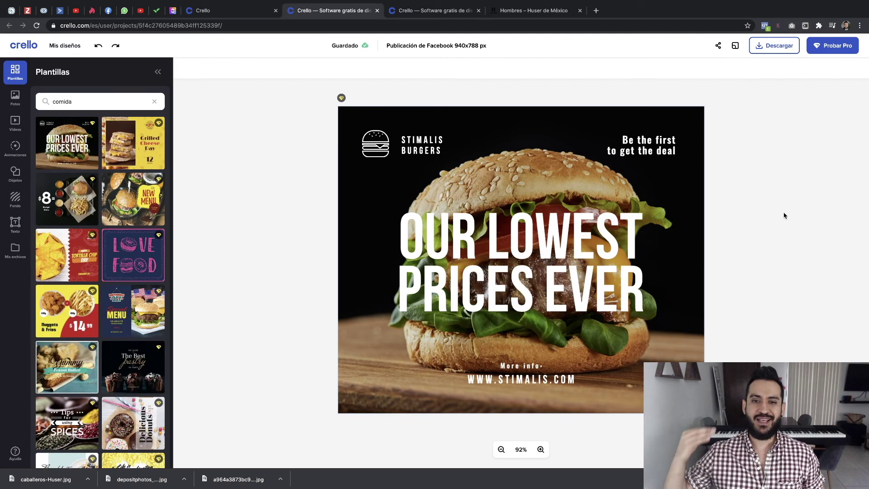